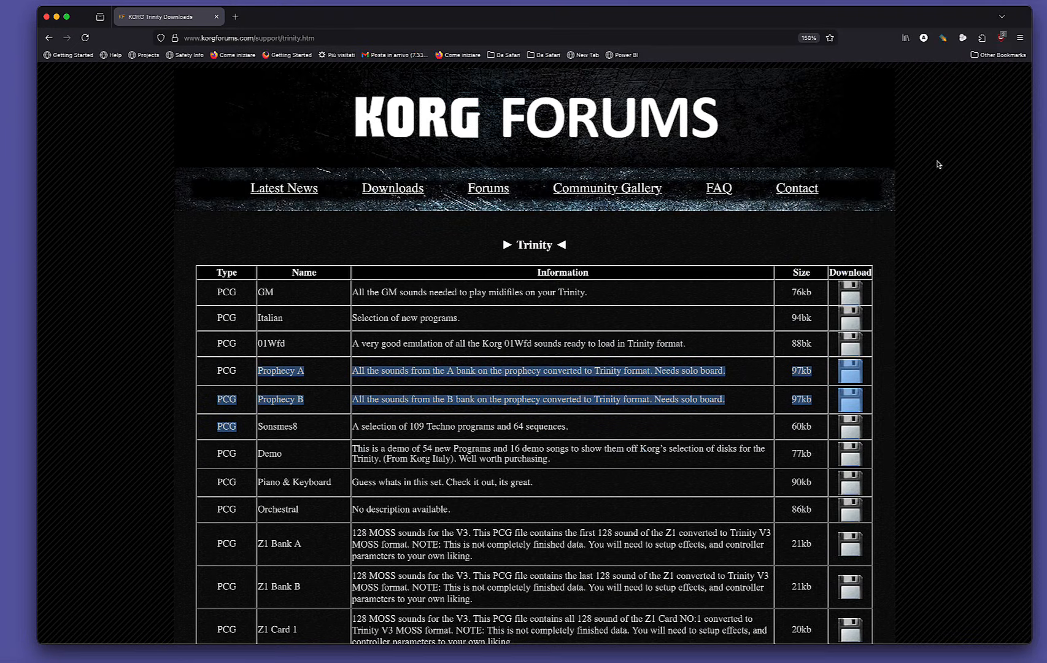
Examine the Trinity downloads list, including the GM, 01Wfd, Prophecy and Z1 PCG sound sets.
{"action": "left_click", "coordinate": [937, 164]}
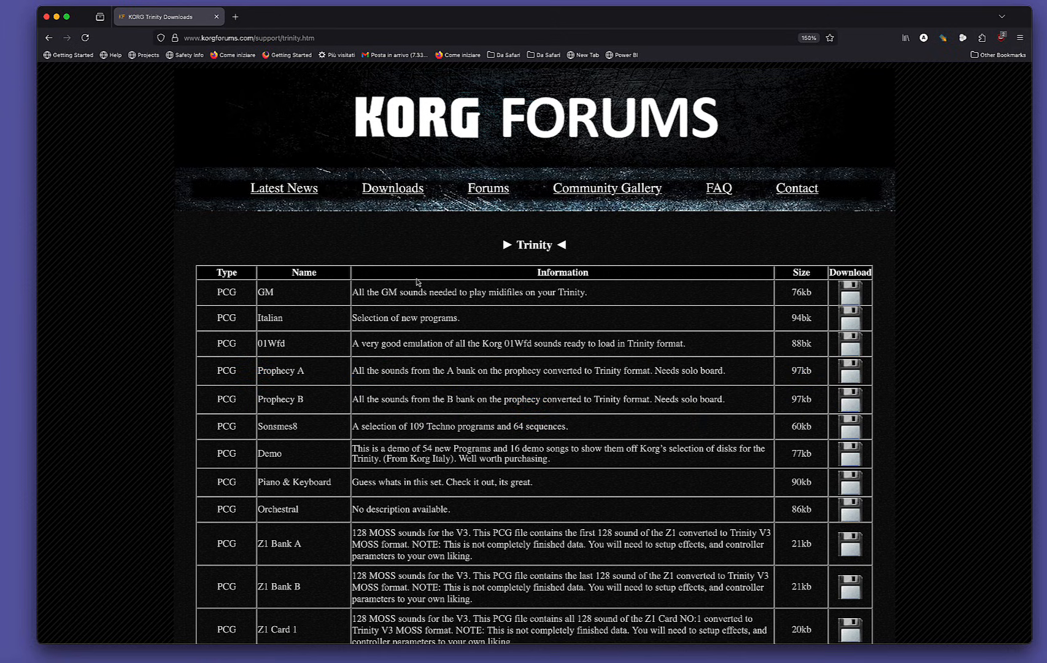
{"action": "left_click_drag", "start_coordinate": [216, 293], "coordinate": [635, 299]}
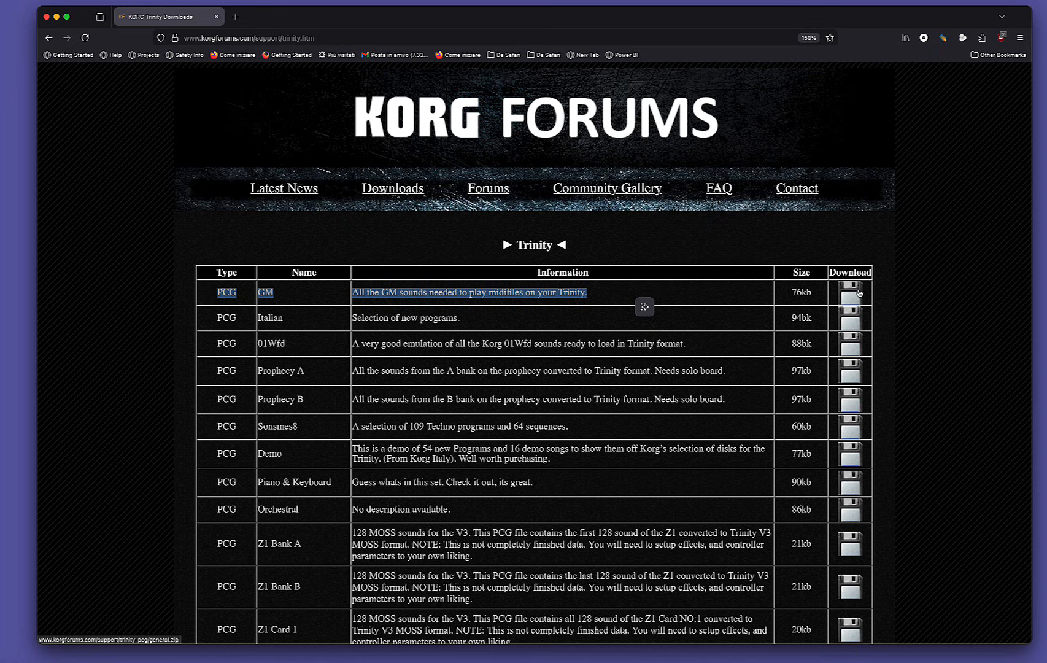
{"action": "scroll", "coordinate": [666, 339], "scroll_direction": "down", "scroll_amount": 5}
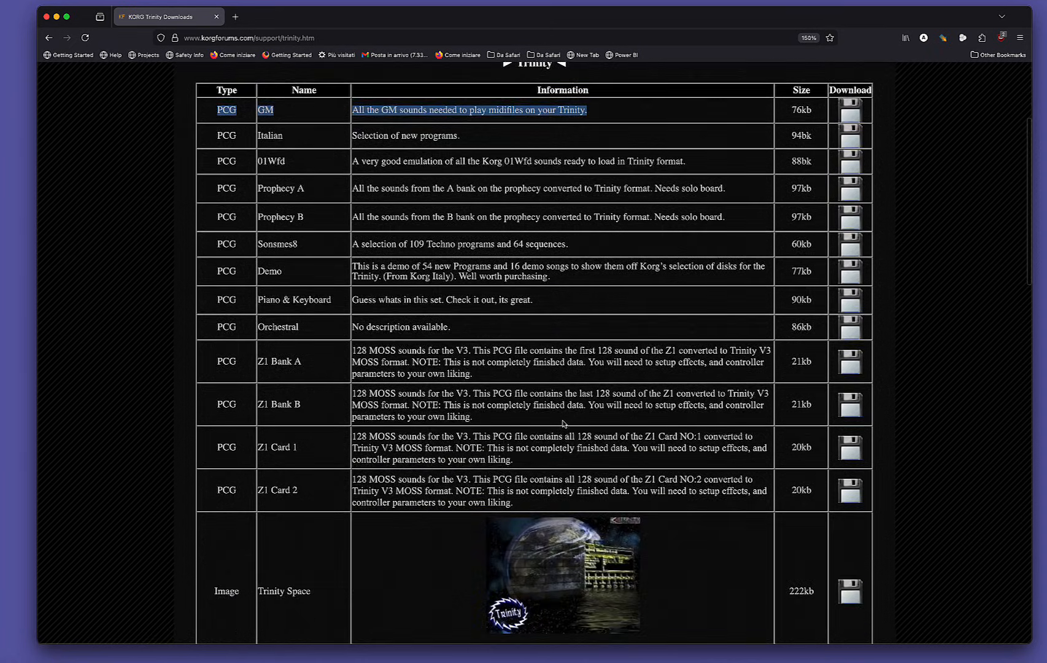
{"action": "scroll", "coordinate": [564, 424], "scroll_direction": "down", "scroll_amount": 10}
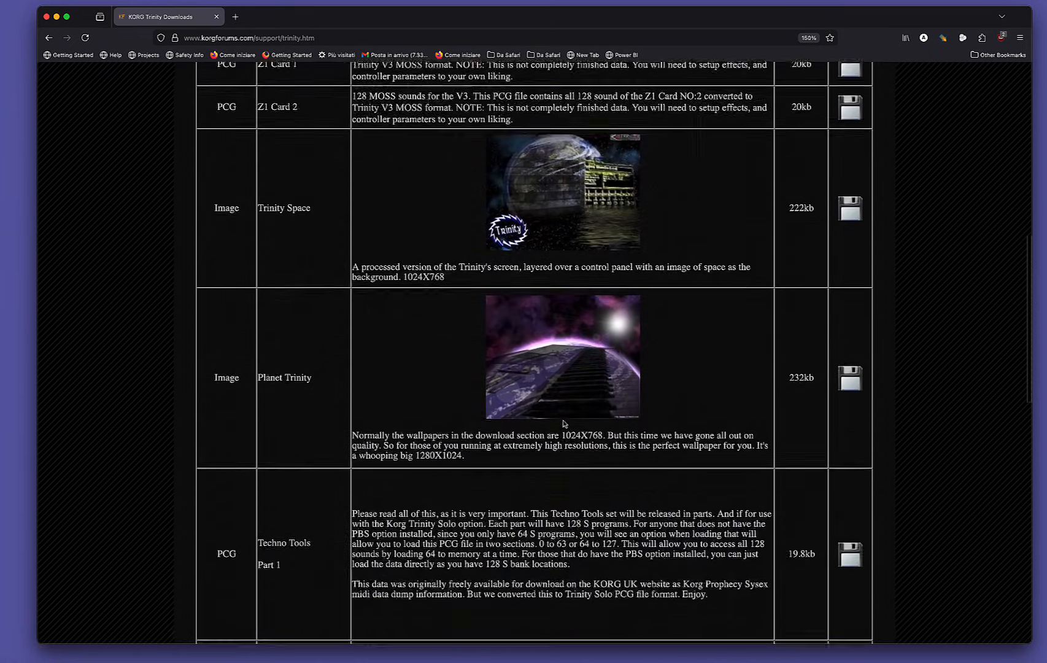
{"action": "scroll", "coordinate": [564, 423], "scroll_direction": "down", "scroll_amount": 5}
{"action": "scroll", "coordinate": [224, 86], "scroll_direction": "up", "scroll_amount": 12}
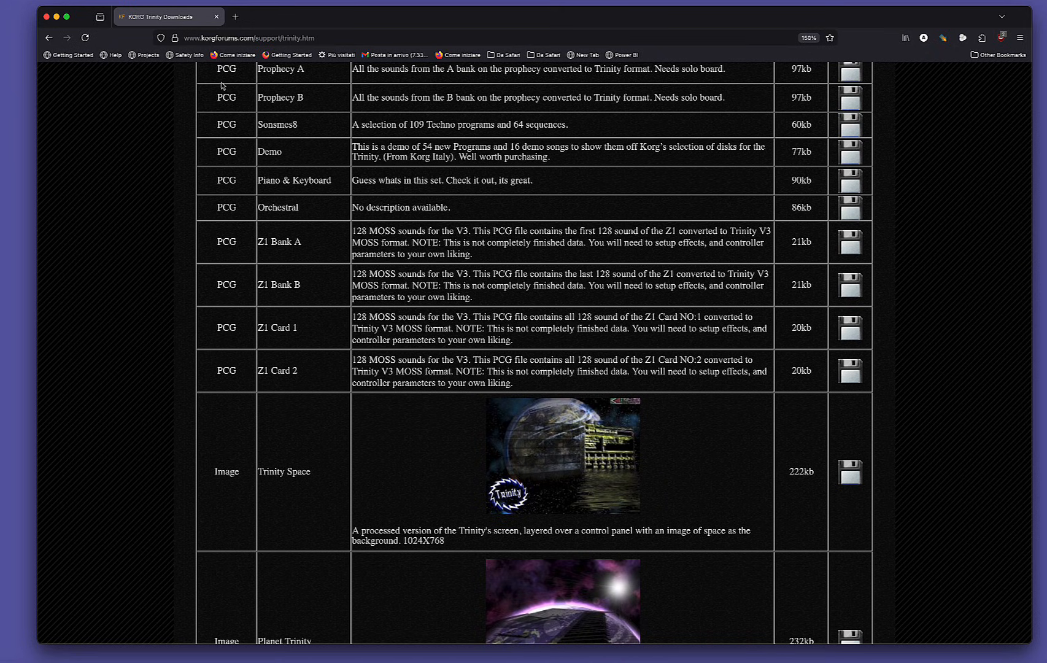
{"action": "scroll", "coordinate": [299, 121], "scroll_direction": "up", "scroll_amount": 2}
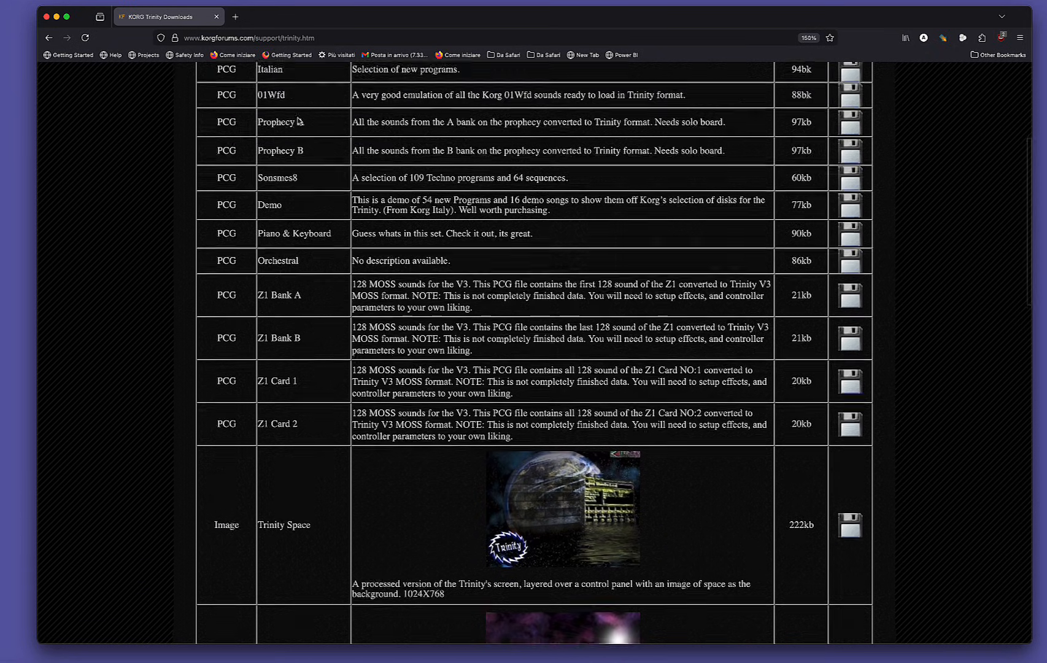
{"action": "scroll", "coordinate": [299, 121], "scroll_direction": "up", "scroll_amount": 3}
{"action": "left_click", "coordinate": [272, 158]}
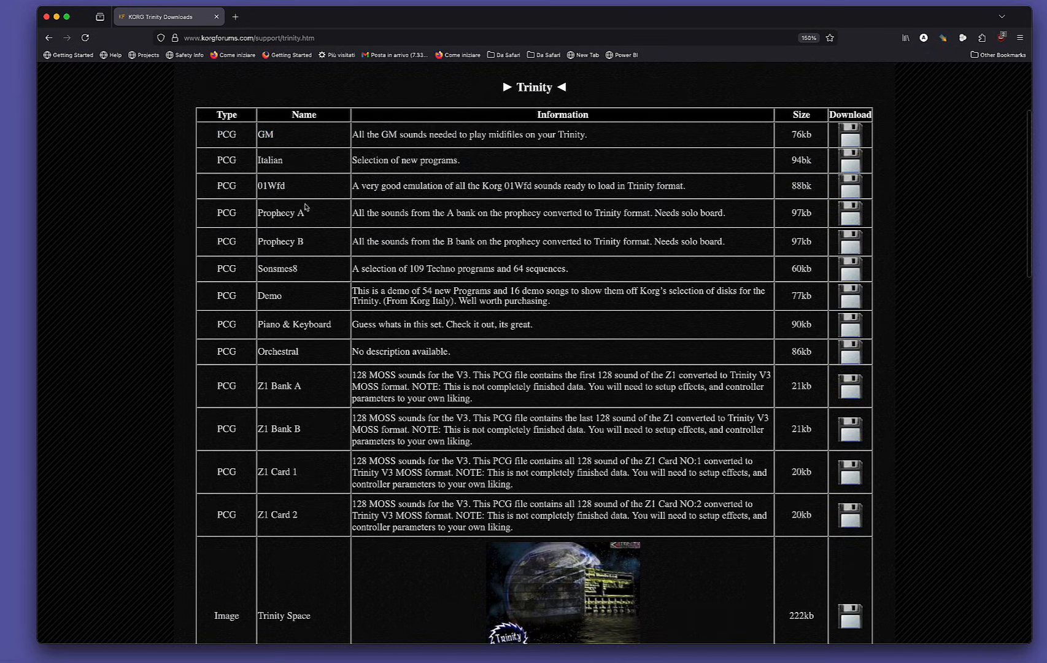
{"action": "left_click_drag", "start_coordinate": [259, 135], "coordinate": [275, 137]}
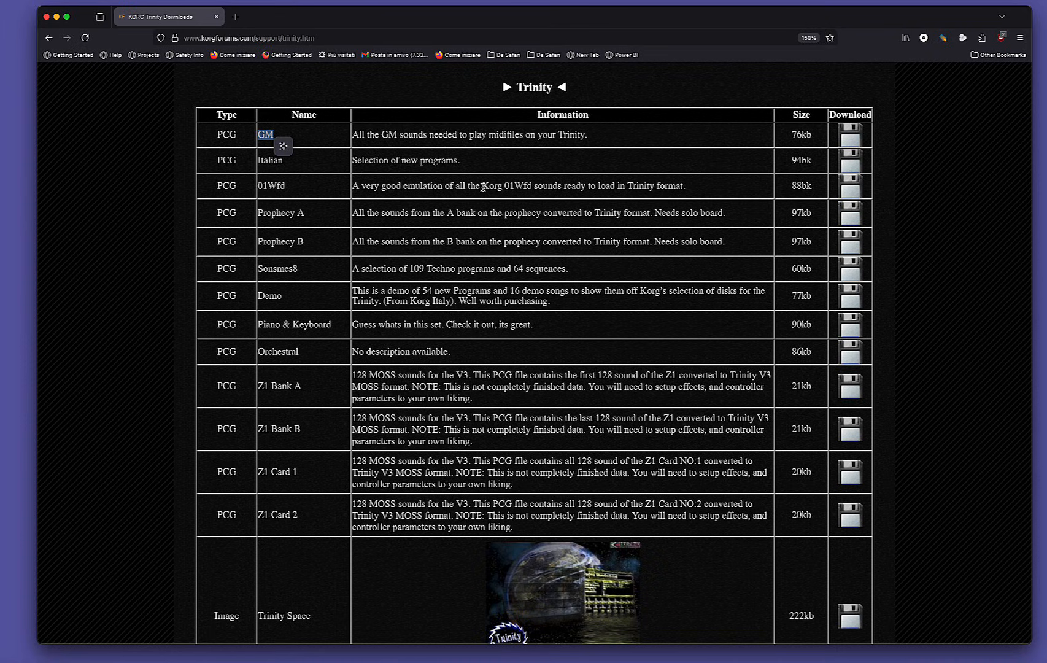
{"action": "left_click_drag", "start_coordinate": [482, 186], "coordinate": [532, 187]}
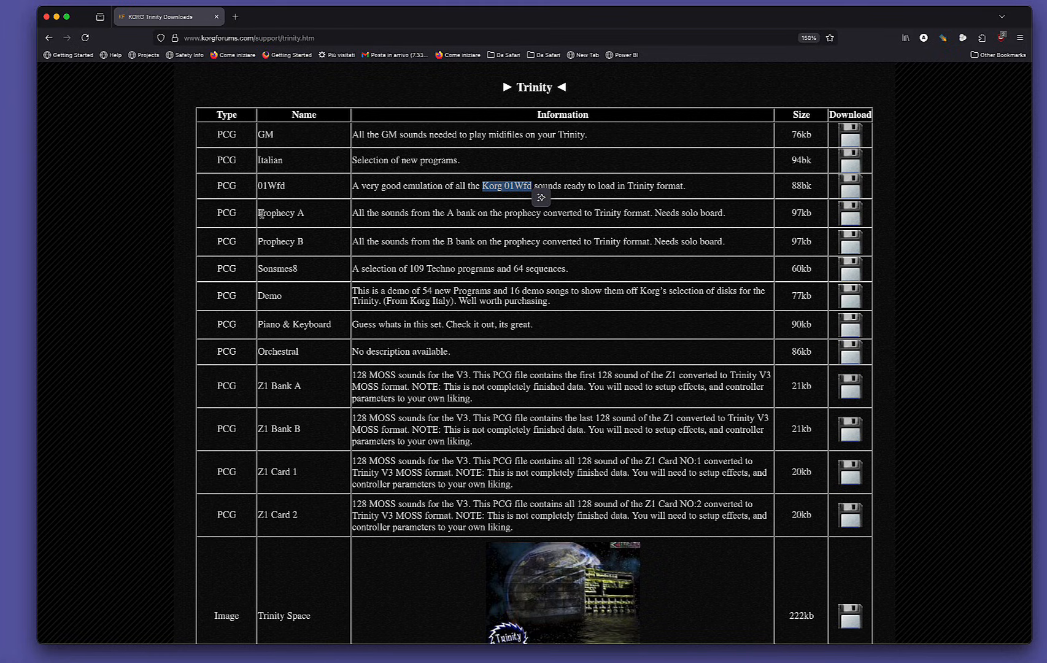
{"action": "left_click_drag", "start_coordinate": [261, 214], "coordinate": [301, 238]}
{"action": "left_click", "coordinate": [301, 238]}
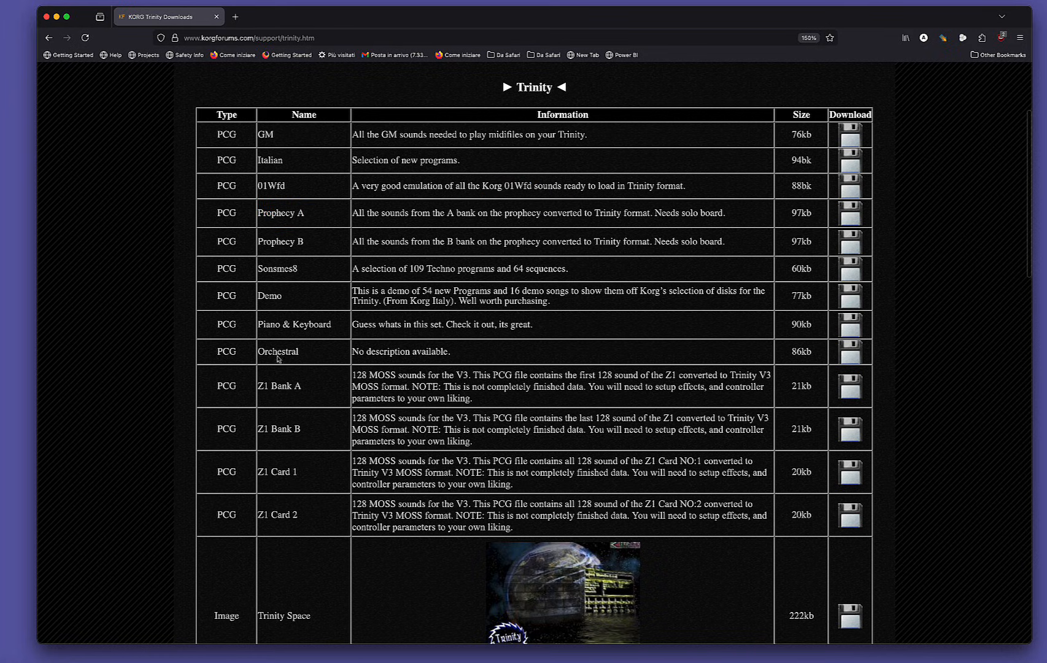
{"action": "scroll", "coordinate": [302, 296], "scroll_direction": "down", "scroll_amount": 3}
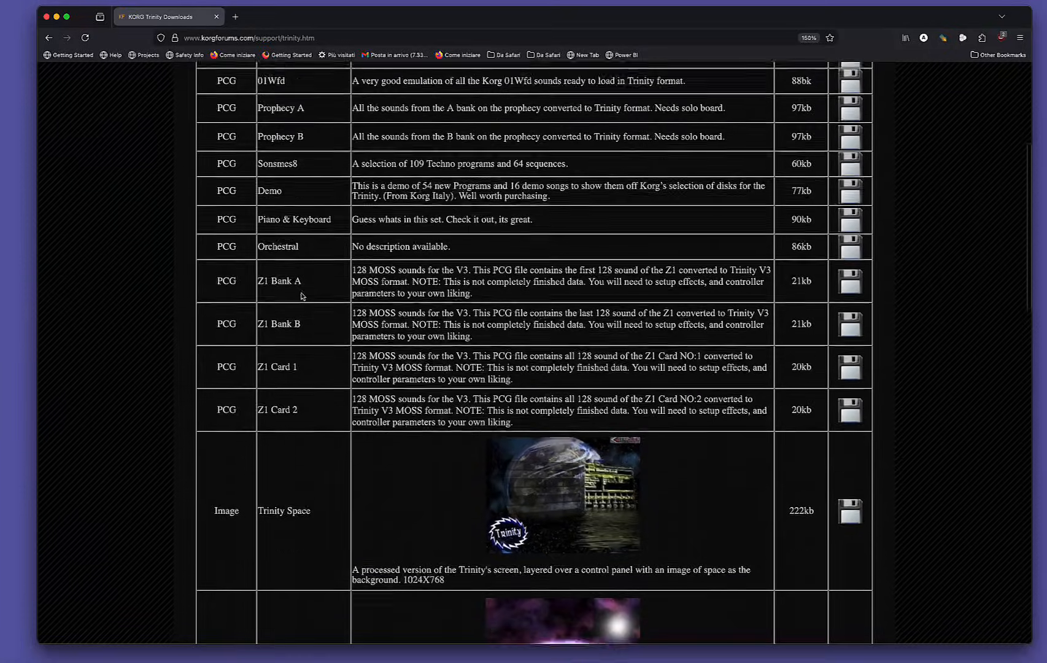
{"action": "scroll", "coordinate": [302, 296], "scroll_direction": "up", "scroll_amount": 3}
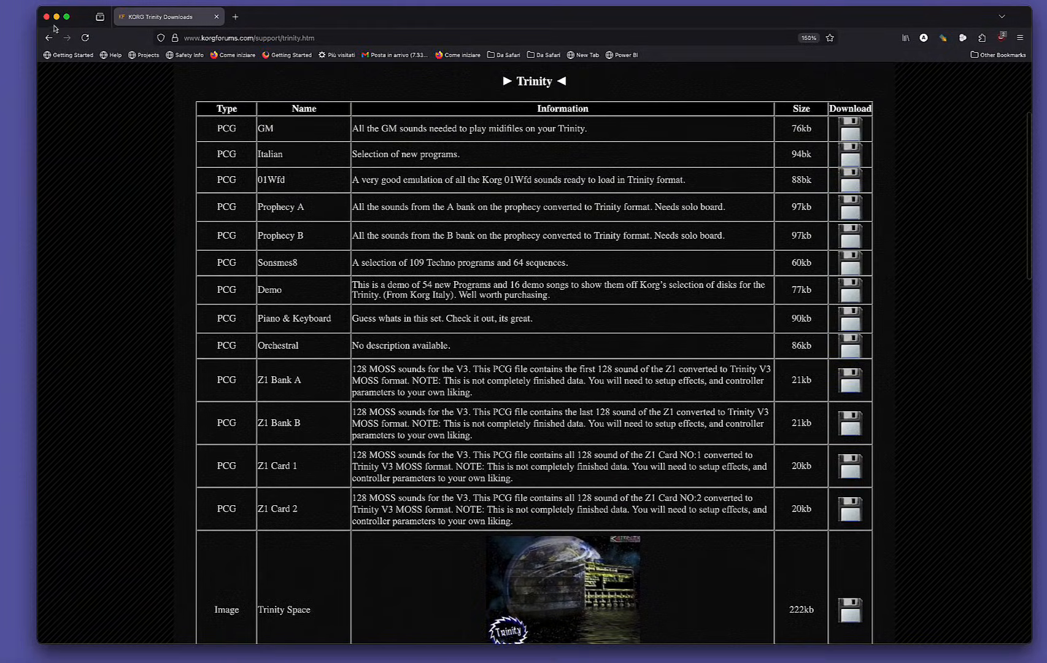
Close the downloads page, switch to the TRINITY synth and show User Bank A in the program browser.
{"action": "left_click", "coordinate": [47, 16]}
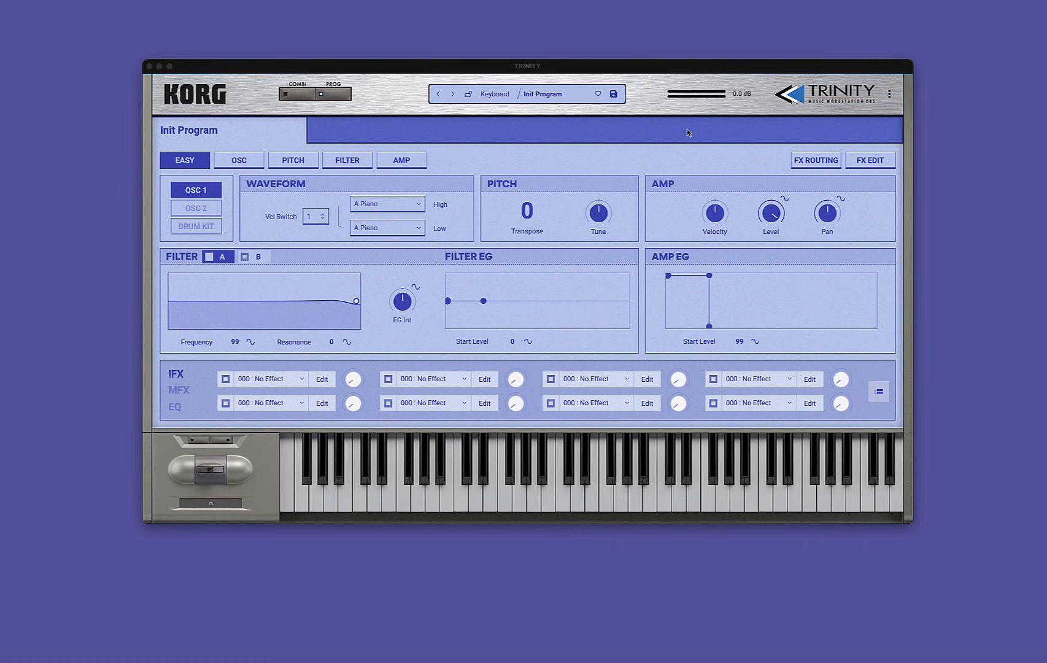
{"action": "left_click", "coordinate": [543, 96]}
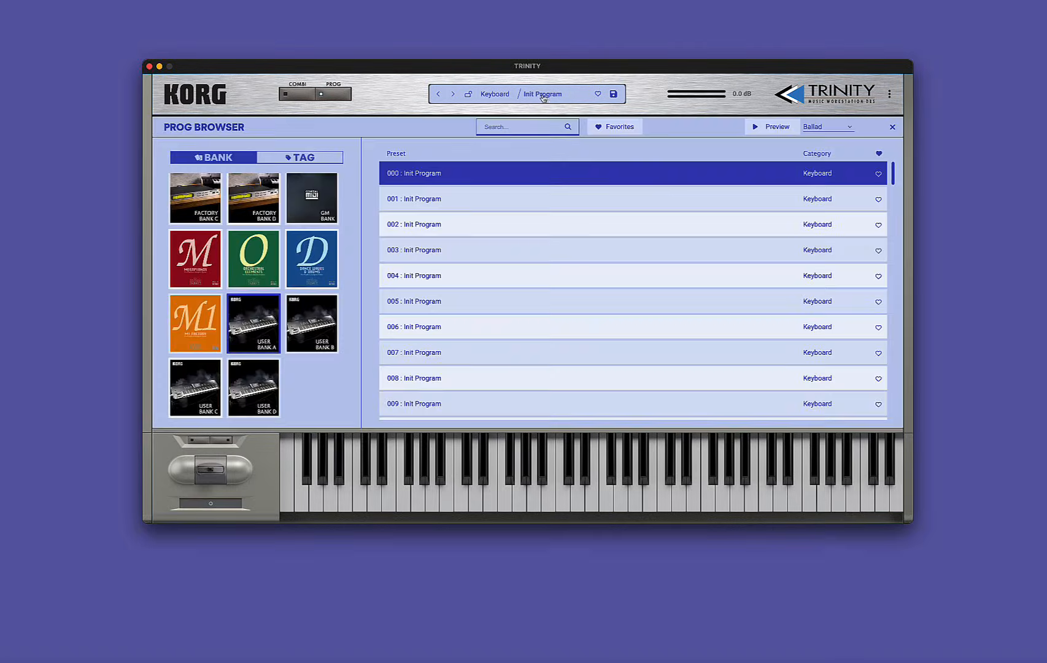
{"action": "left_click", "coordinate": [293, 100]}
{"action": "left_click", "coordinate": [336, 97]}
{"action": "left_click", "coordinate": [263, 330]}
Start a PCG import to the user banks and choose KORG-M1.PCG from the Floppy folder as its source.
{"action": "left_click", "coordinate": [889, 95]}
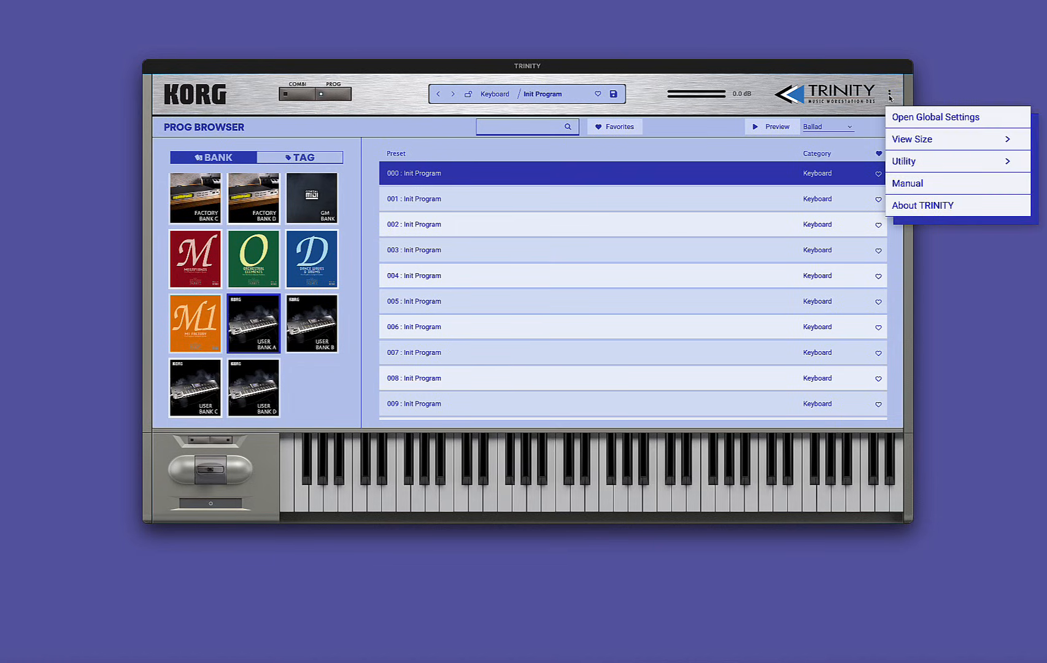
{"action": "mouse_move", "coordinate": [902, 161]}
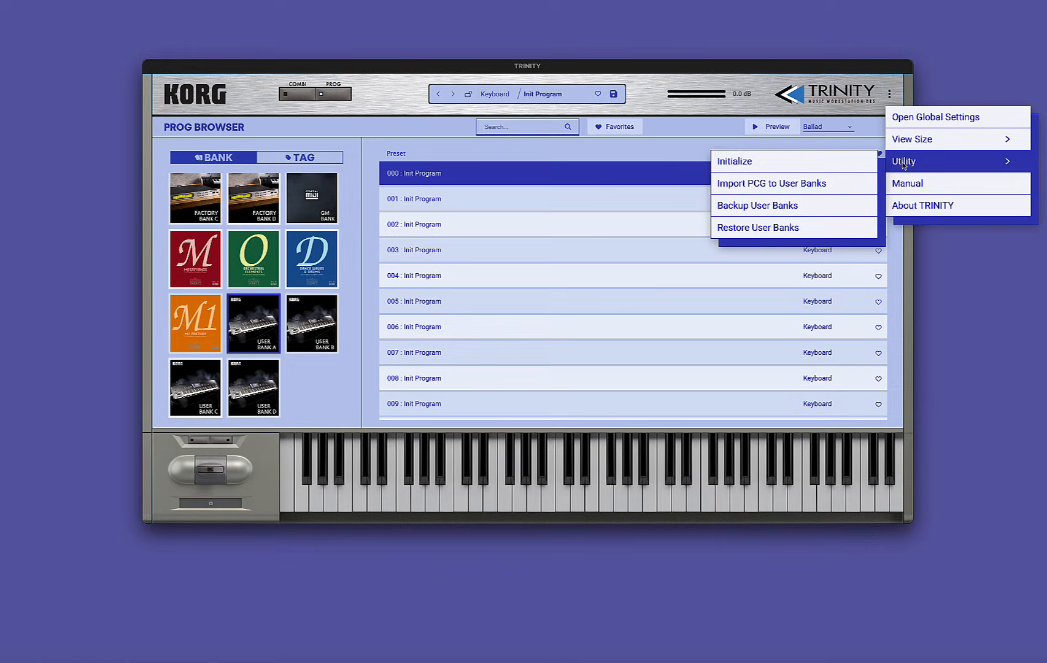
{"action": "left_click", "coordinate": [772, 187]}
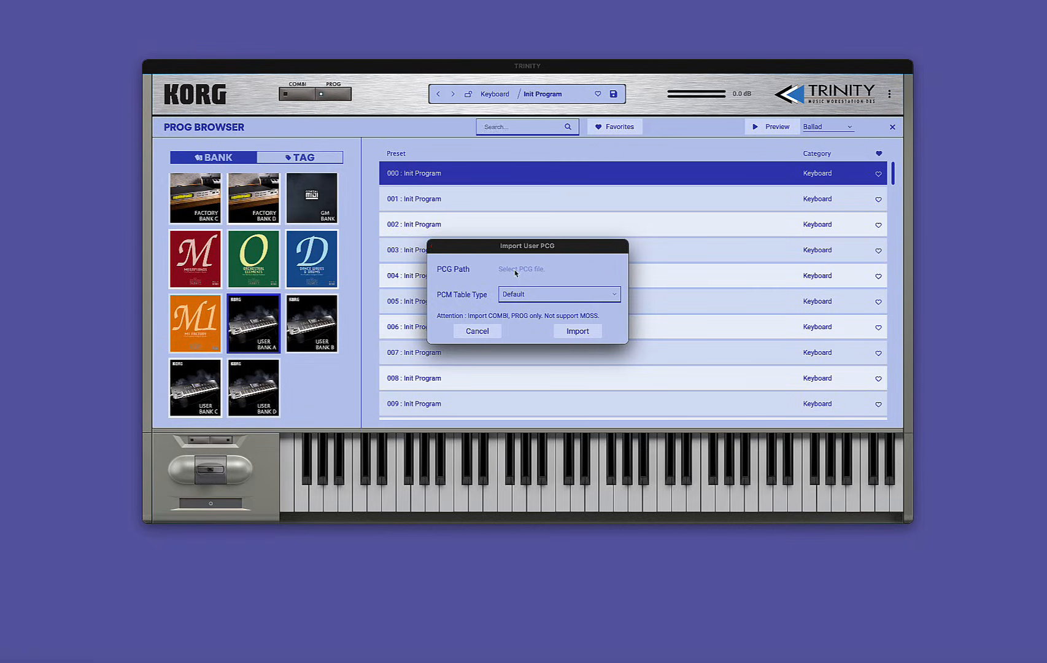
{"action": "left_click", "coordinate": [516, 271]}
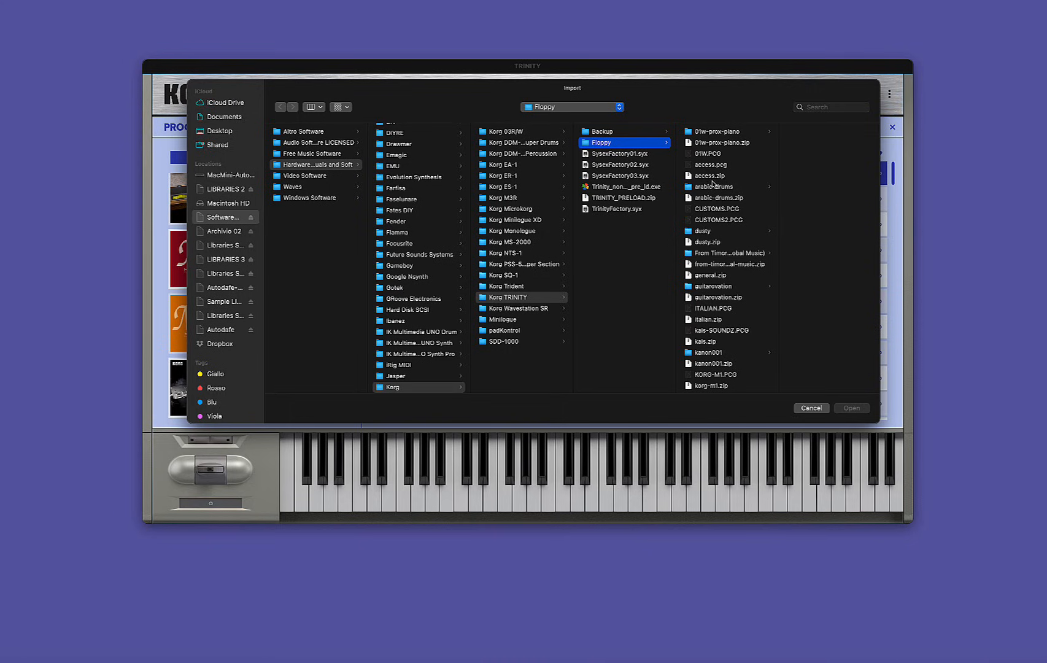
{"action": "scroll", "coordinate": [715, 282], "scroll_direction": "down", "scroll_amount": 3}
{"action": "left_click", "coordinate": [695, 333]}
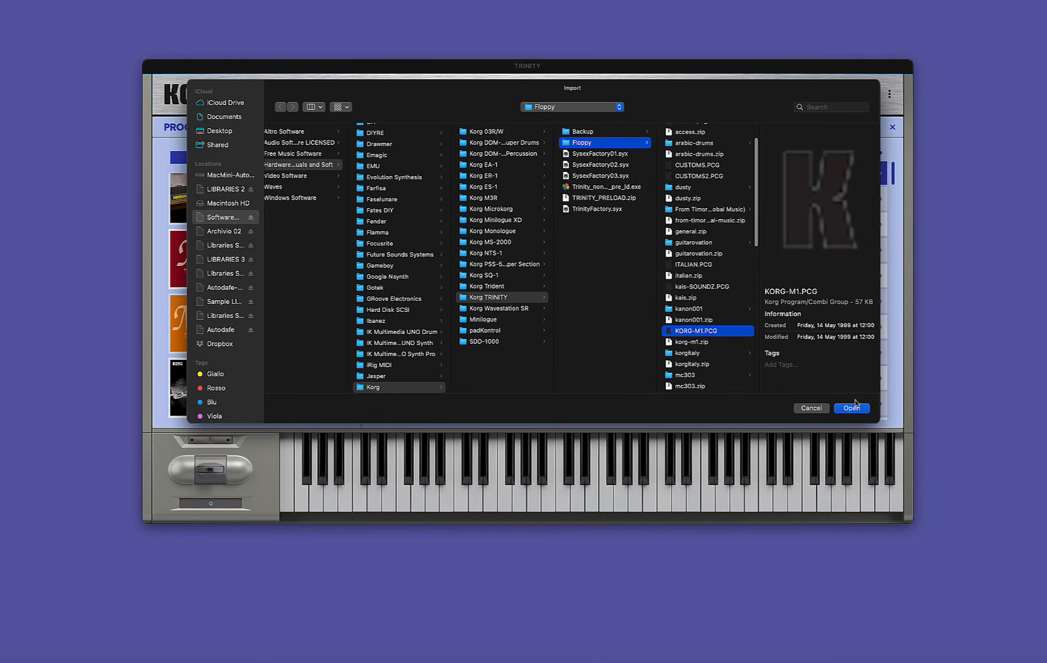
{"action": "left_click", "coordinate": [847, 410]}
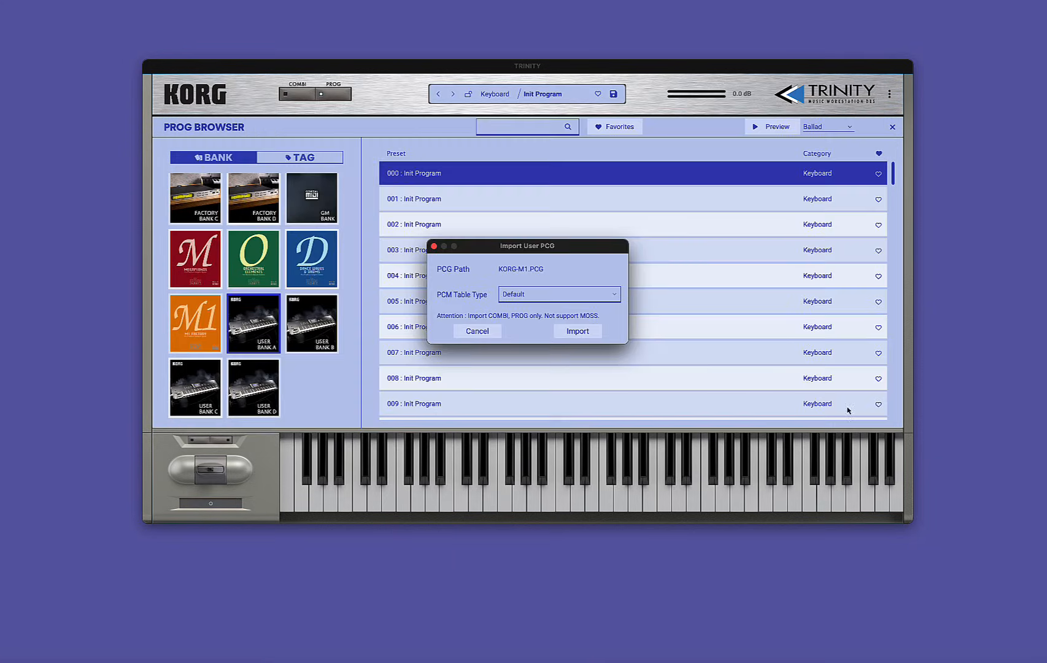
Import KORG-M1.PCG with the Default PCM table type, overwriting the user banks.
{"action": "left_click", "coordinate": [610, 297]}
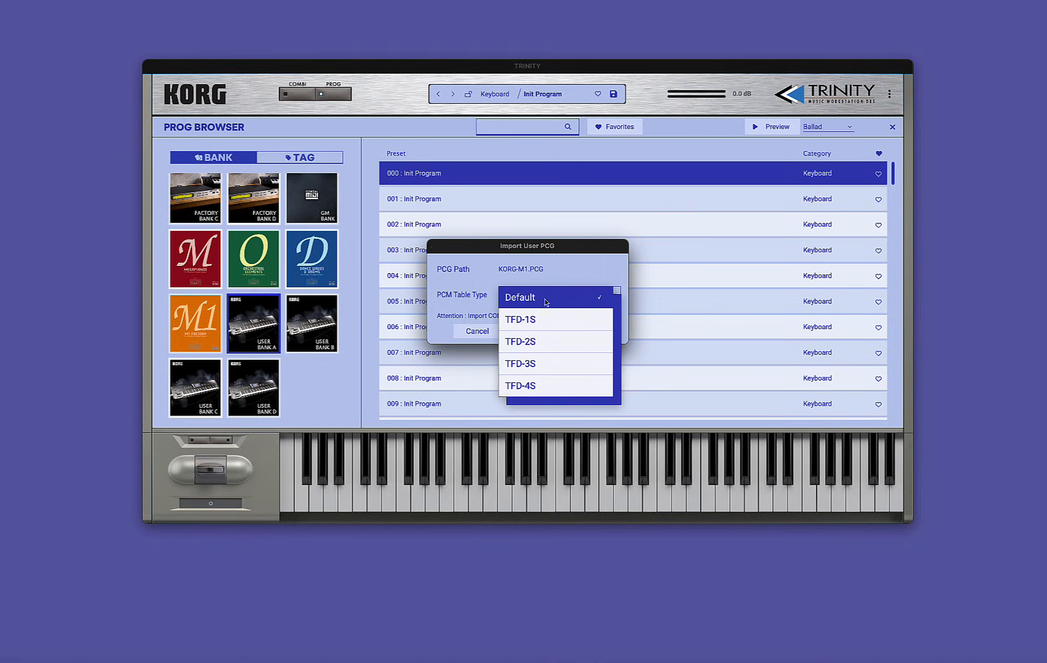
{"action": "left_click", "coordinate": [572, 273]}
{"action": "left_click", "coordinate": [571, 273]}
{"action": "left_click", "coordinate": [803, 411]}
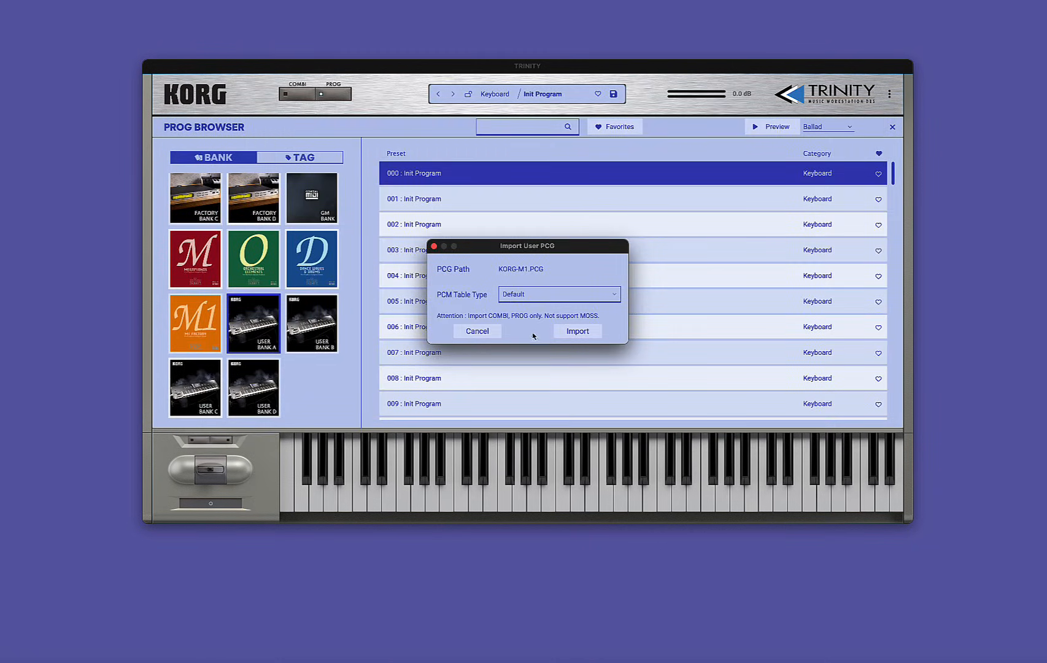
{"action": "left_click", "coordinate": [578, 333]}
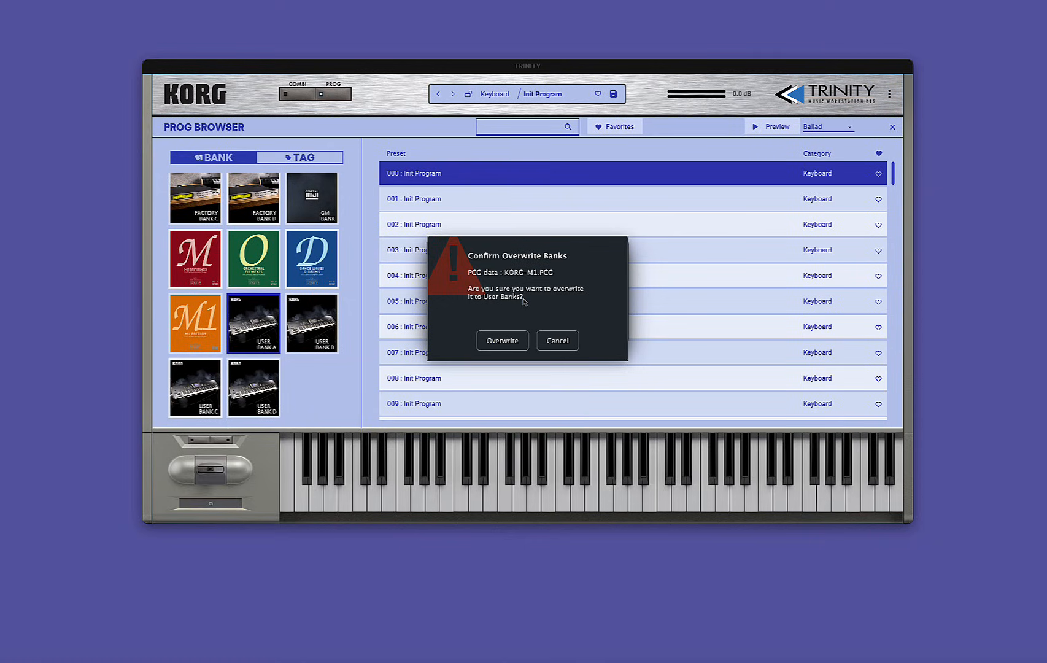
{"action": "left_click", "coordinate": [503, 340]}
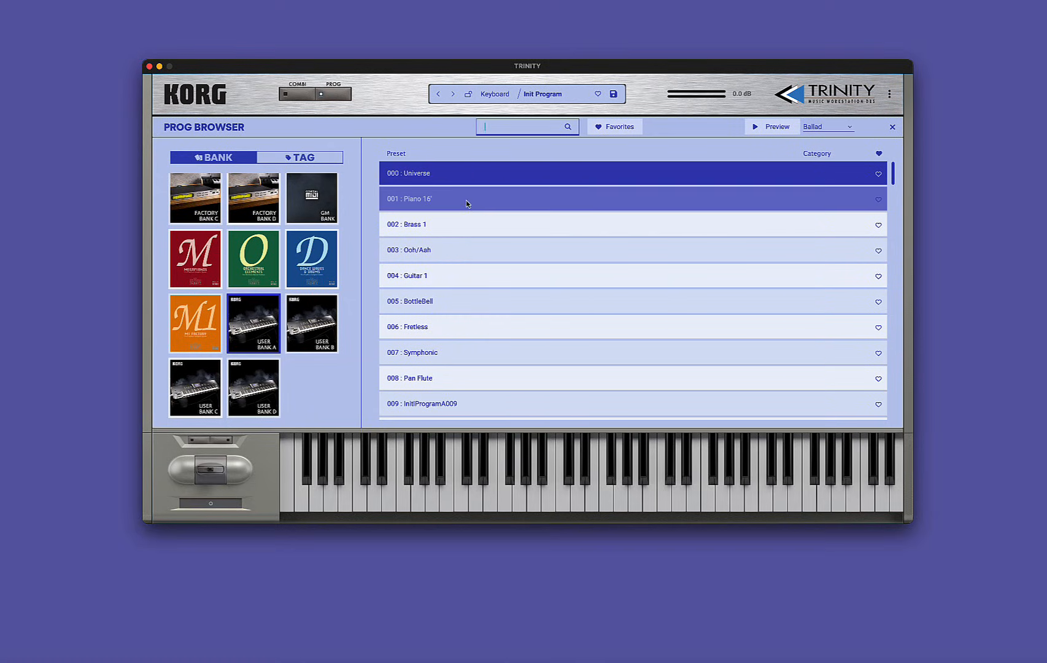
Load program 000, Universe, from User Bank A.
{"action": "left_click", "coordinate": [413, 174]}
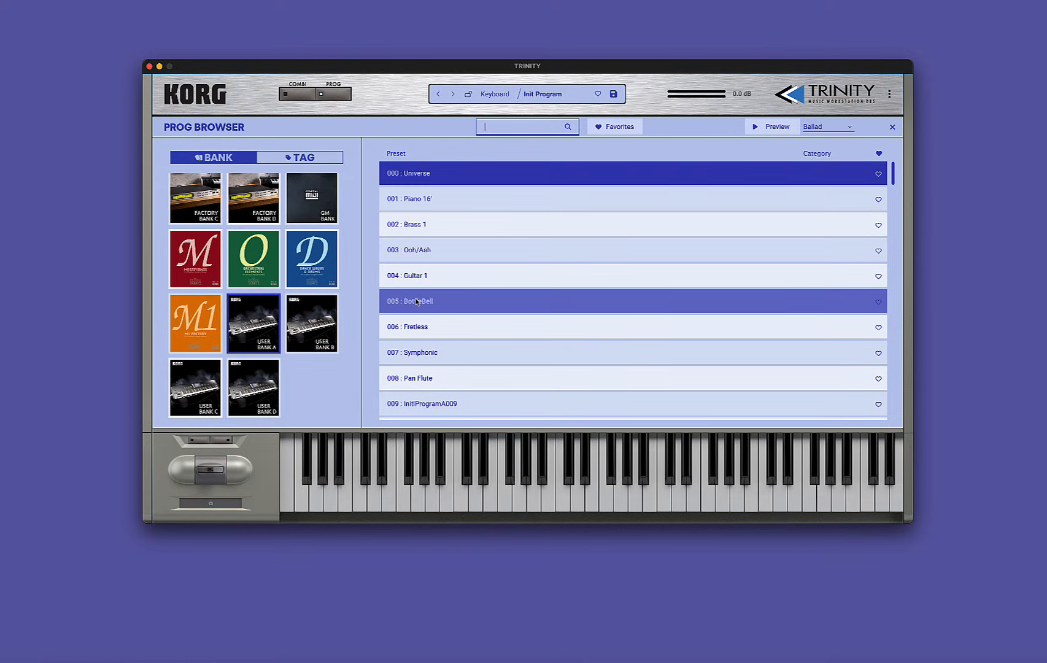
{"action": "left_click", "coordinate": [439, 179]}
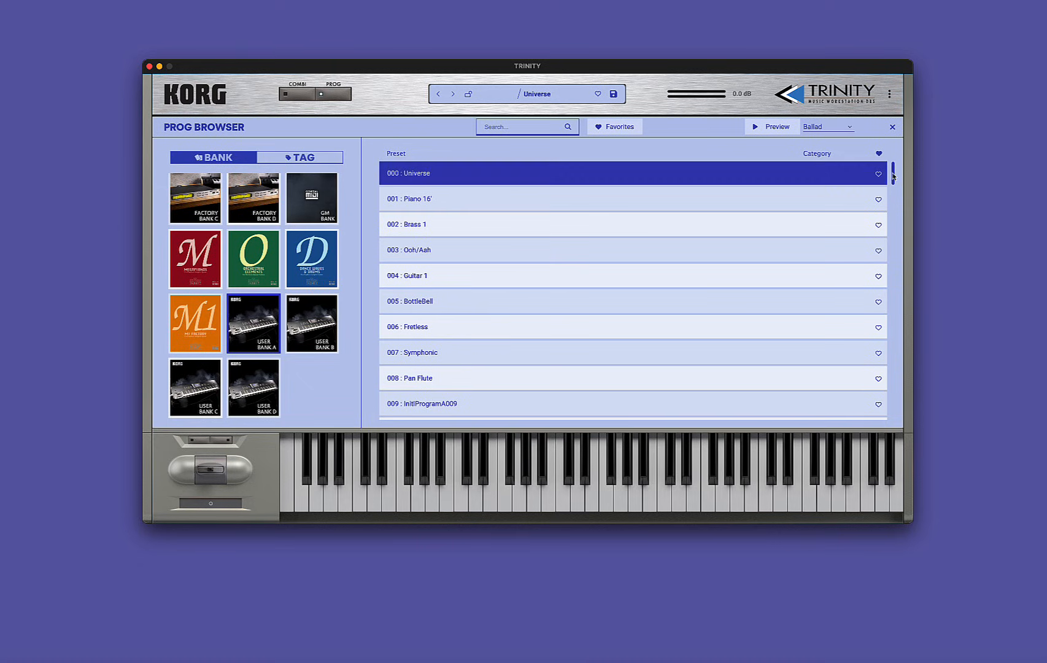
{"action": "mouse_move", "coordinate": [893, 177]}
{"action": "left_mouse_down"}
{"action": "mouse_move", "coordinate": [891, 203]}
{"action": "mouse_move", "coordinate": [893, 168]}
{"action": "left_mouse_up"}
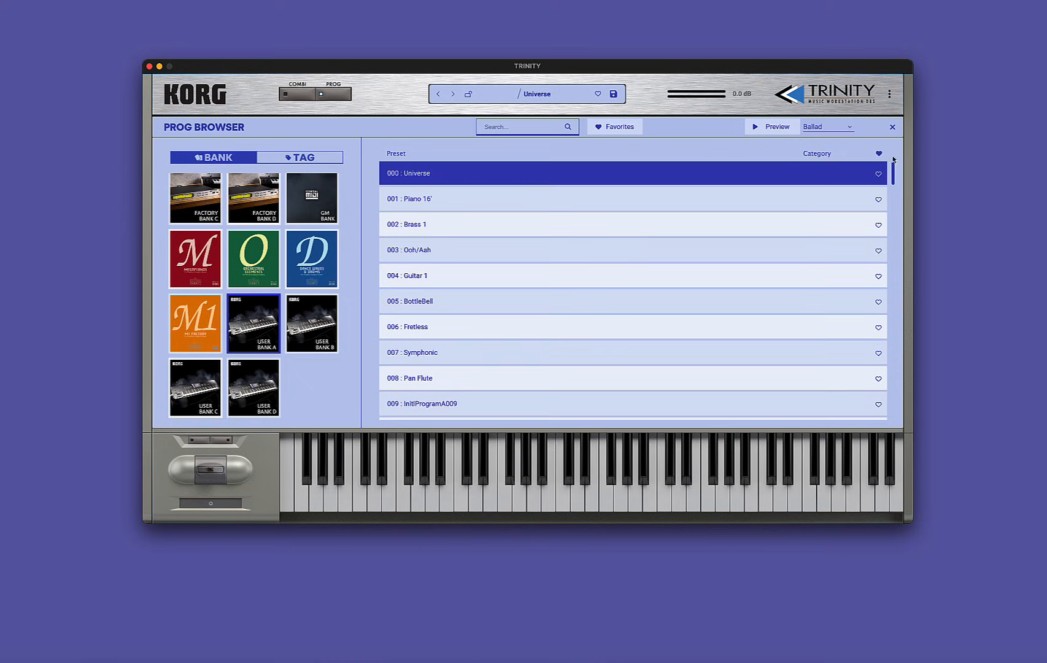
Start another PCG import to the user banks and choose access.pcg from the Floppy folder as its source.
{"action": "left_click", "coordinate": [889, 95]}
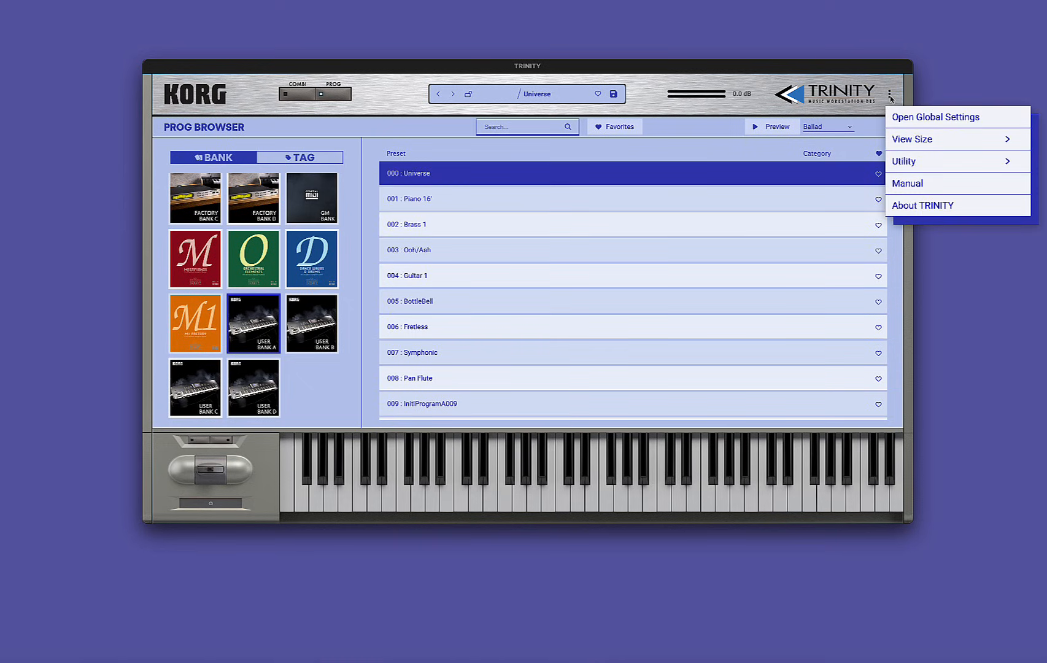
{"action": "mouse_move", "coordinate": [908, 166]}
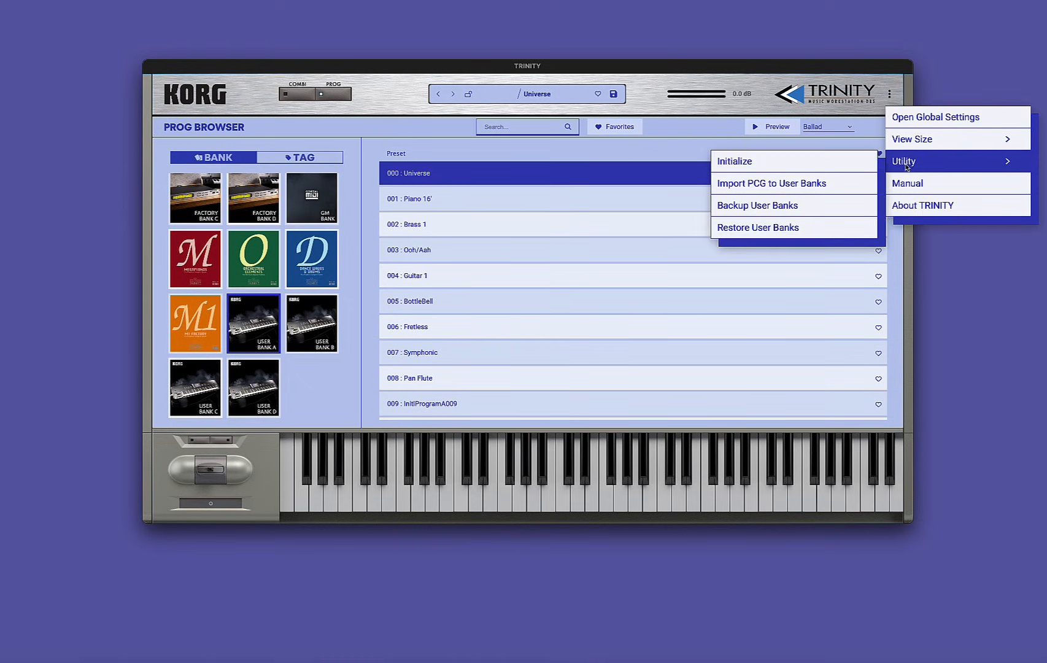
{"action": "left_click", "coordinate": [736, 186]}
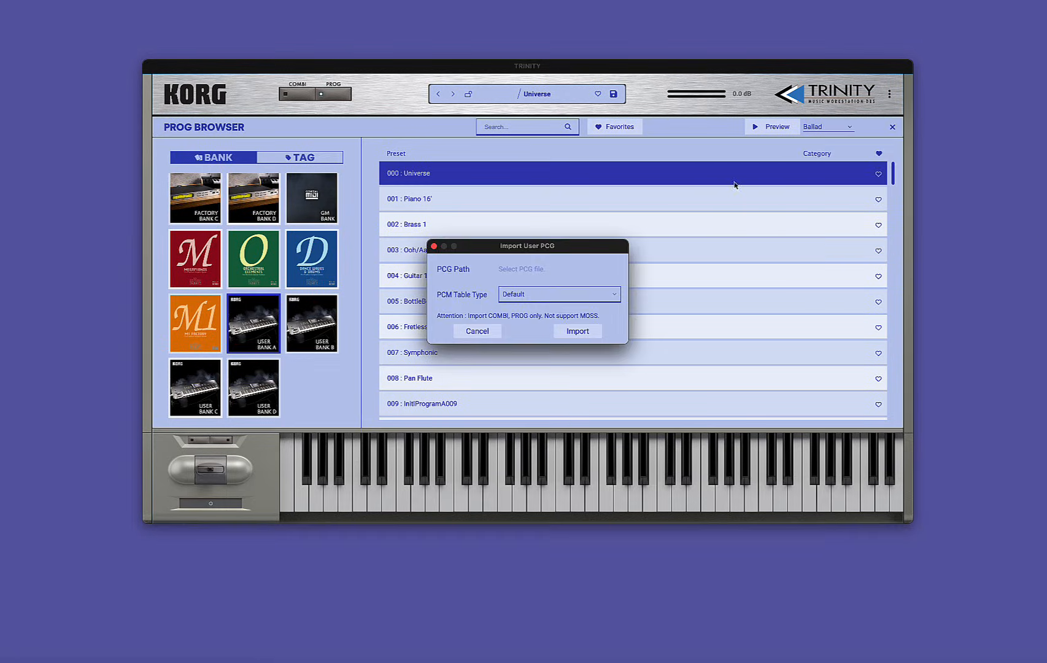
{"action": "left_click", "coordinate": [515, 272]}
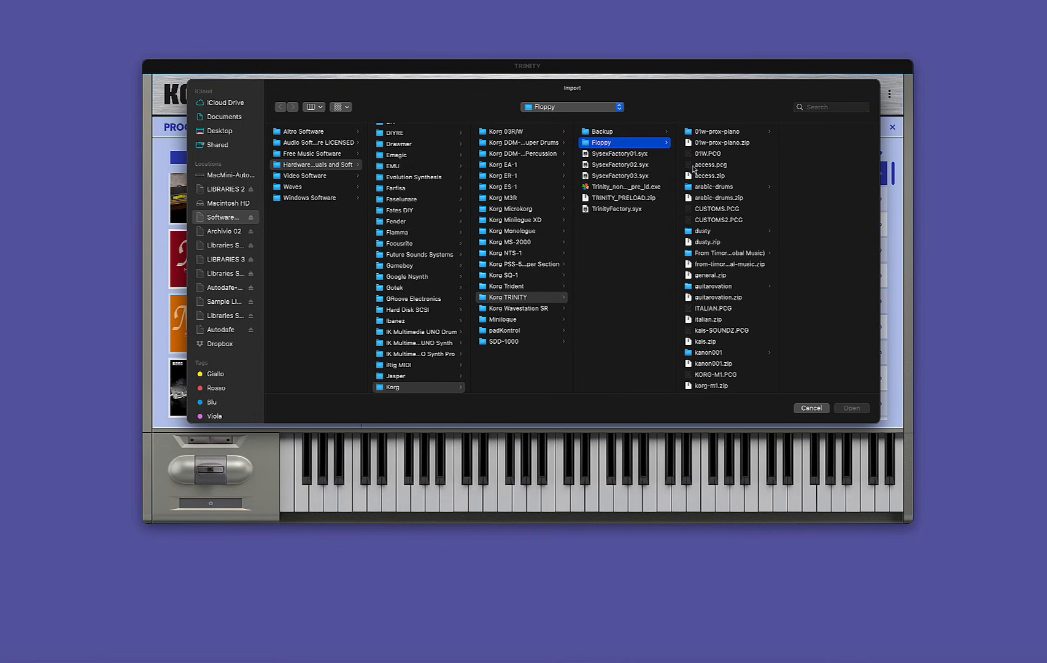
{"action": "left_click", "coordinate": [693, 165]}
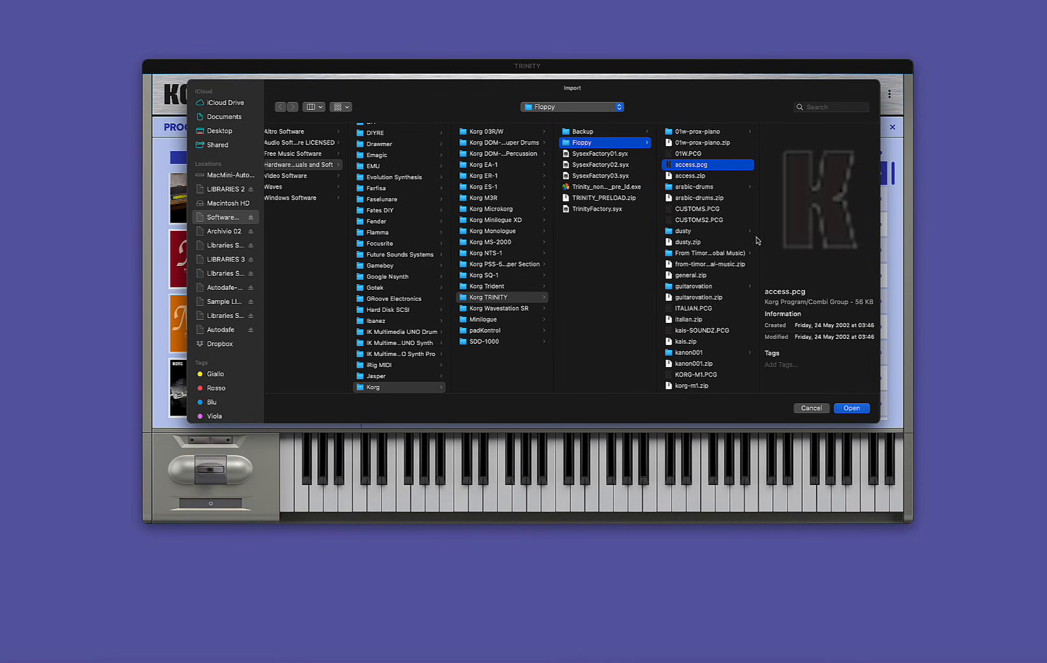
{"action": "left_click", "coordinate": [857, 411]}
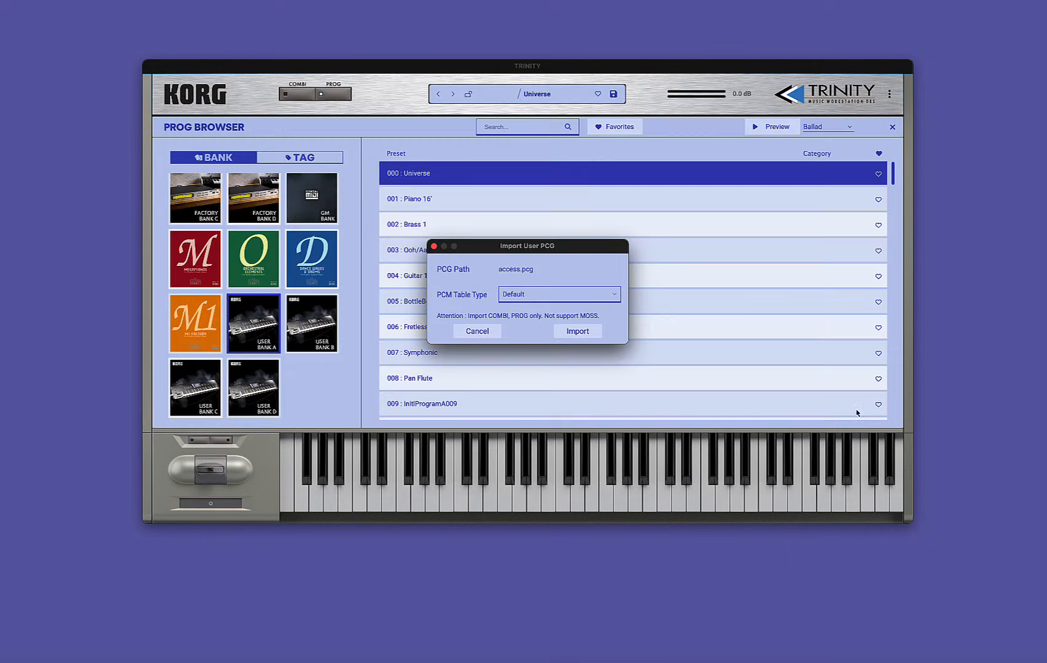
Import access.pcg over the user banks and load program 000, Holy Trinity, from User Bank A.
{"action": "left_click", "coordinate": [578, 332]}
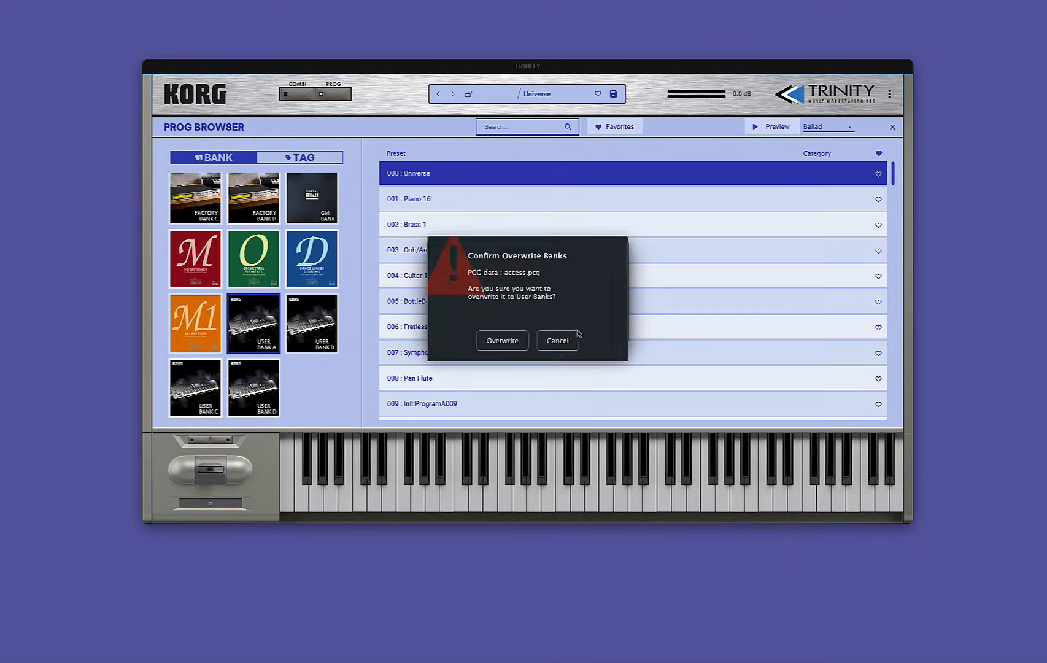
{"action": "left_click", "coordinate": [503, 342]}
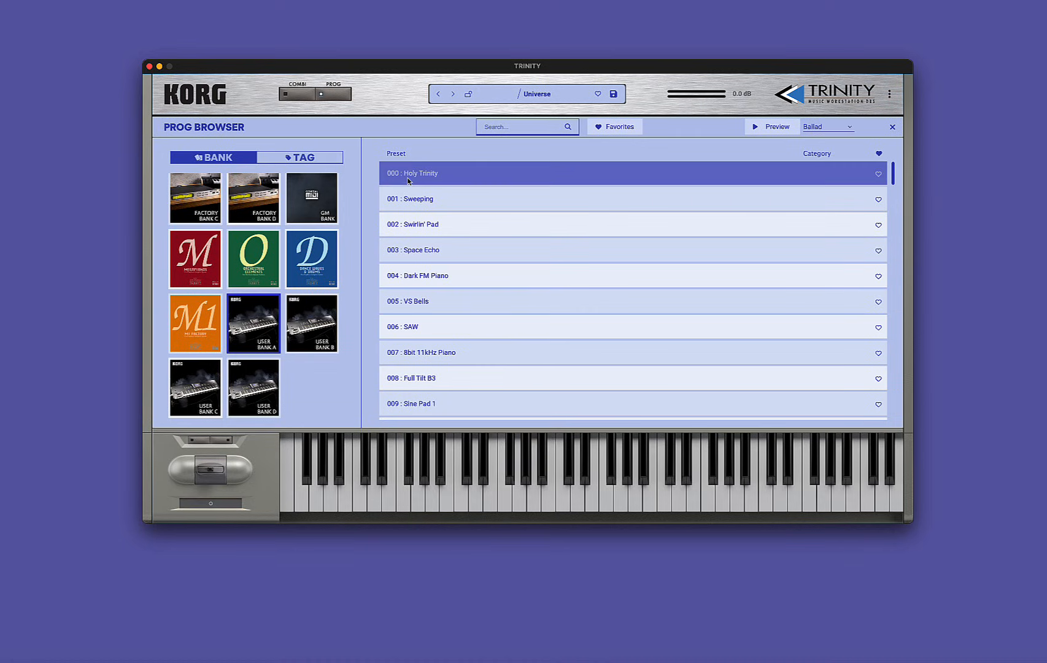
{"action": "left_click", "coordinate": [421, 180]}
Load program 001, Sweeping, and then program 002, Swirlin' Pad, from User Bank A.
{"action": "left_click", "coordinate": [439, 204]}
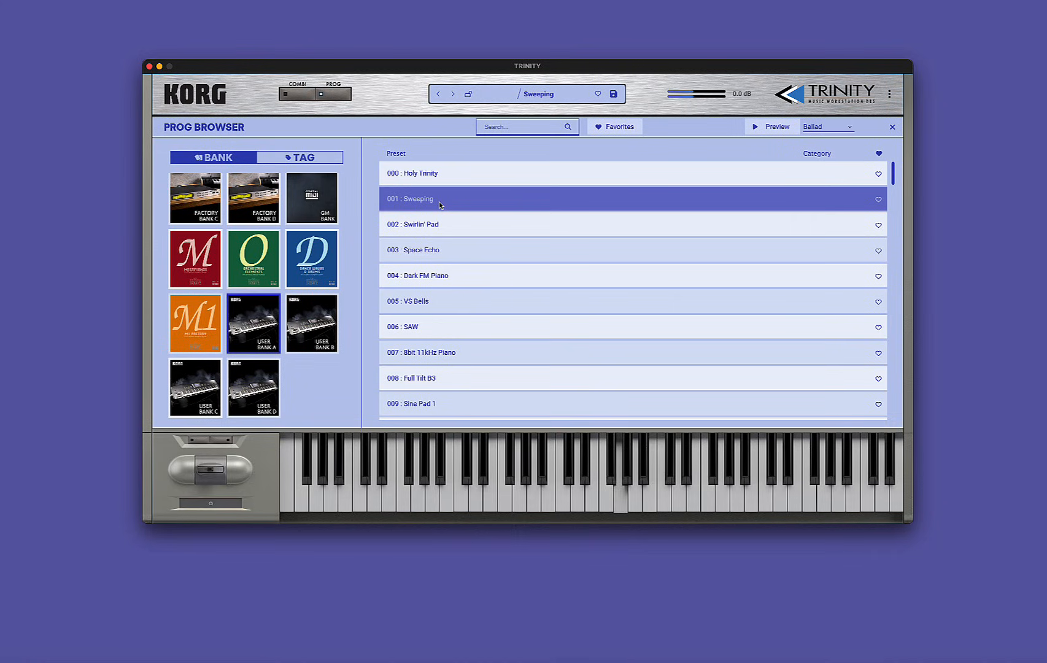
{"action": "left_click", "coordinate": [433, 224]}
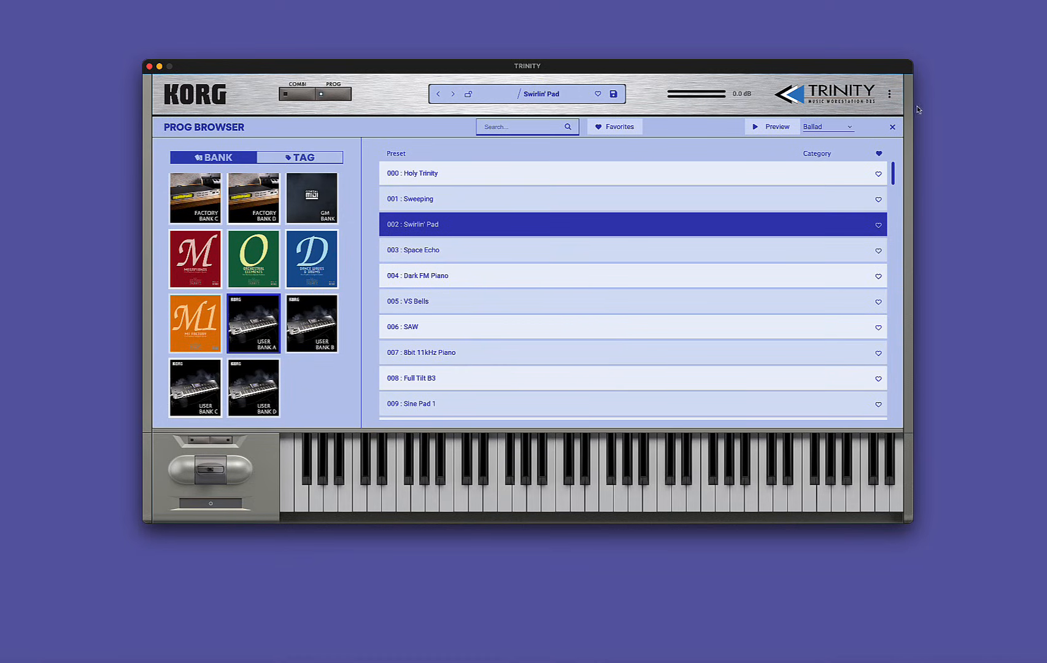
Start a backup of the user banks and choose the Backup folder inside Korg TRINITY as its directory.
{"action": "left_click", "coordinate": [889, 95]}
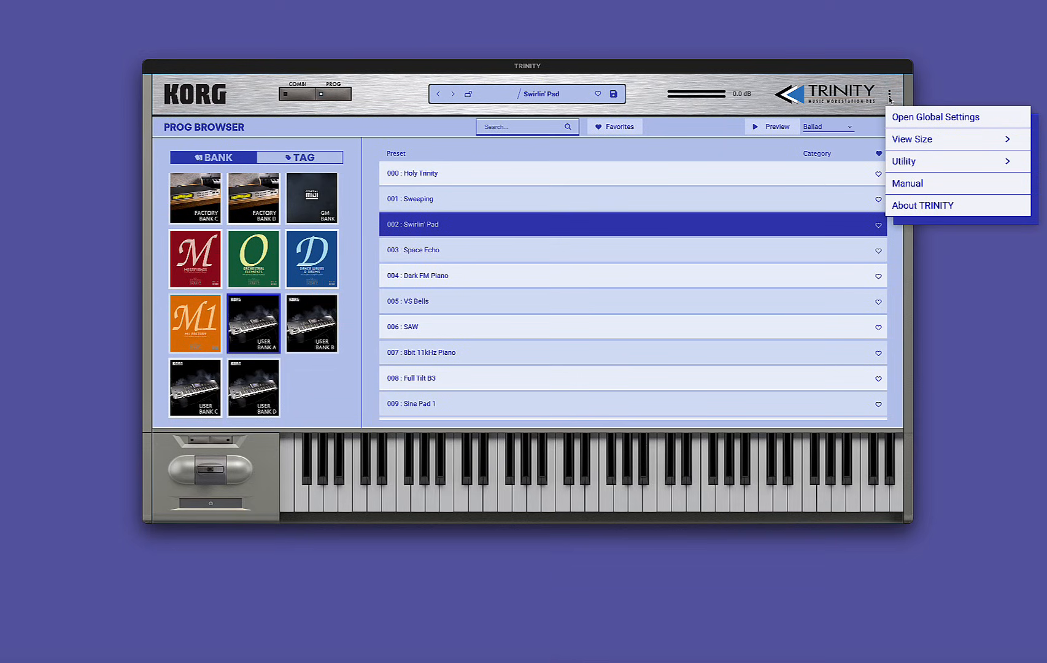
{"action": "mouse_move", "coordinate": [898, 162]}
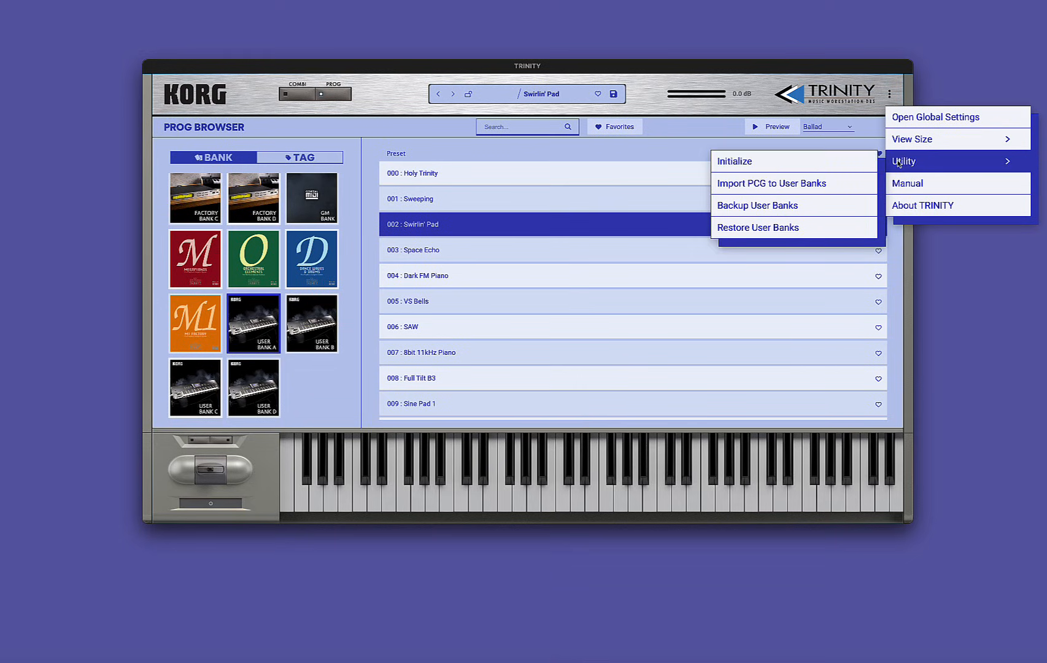
{"action": "left_click", "coordinate": [735, 206]}
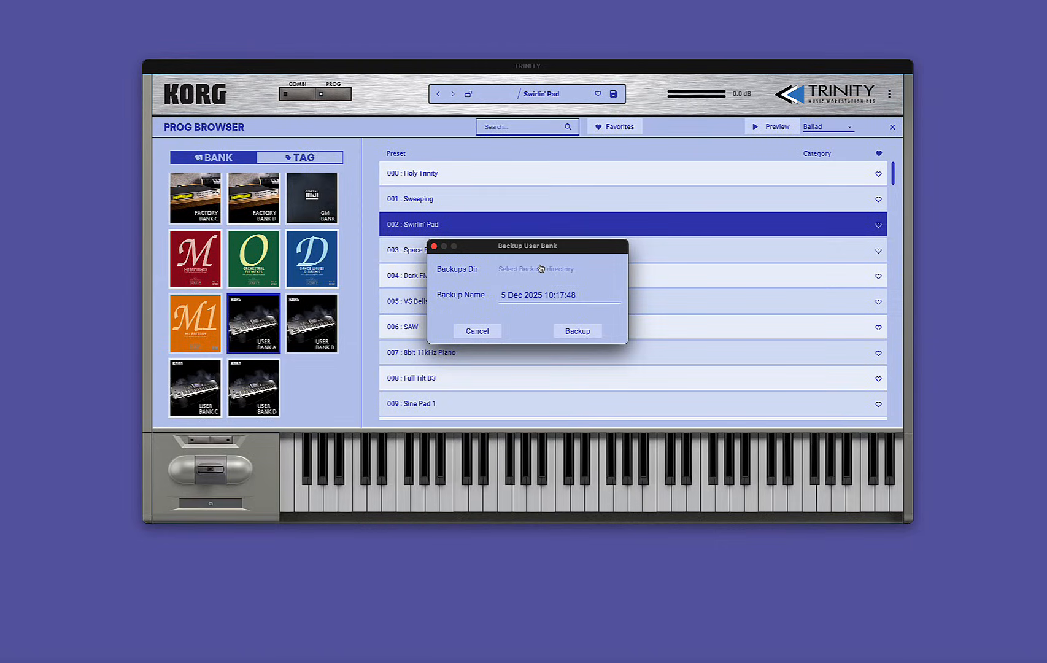
{"action": "left_click", "coordinate": [518, 271]}
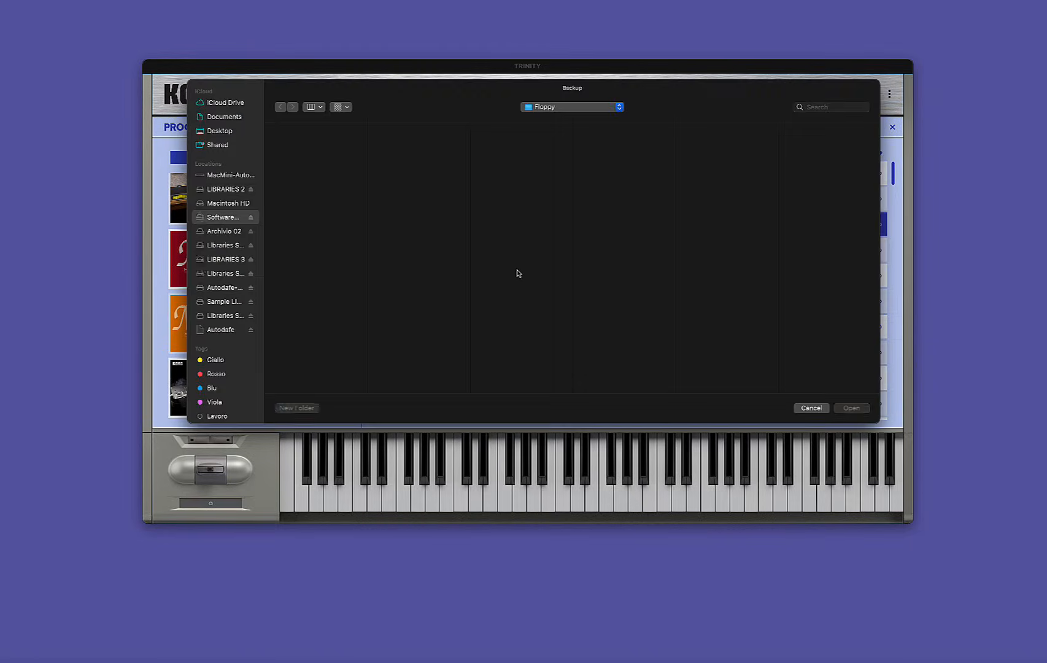
{"action": "left_click", "coordinate": [617, 110]}
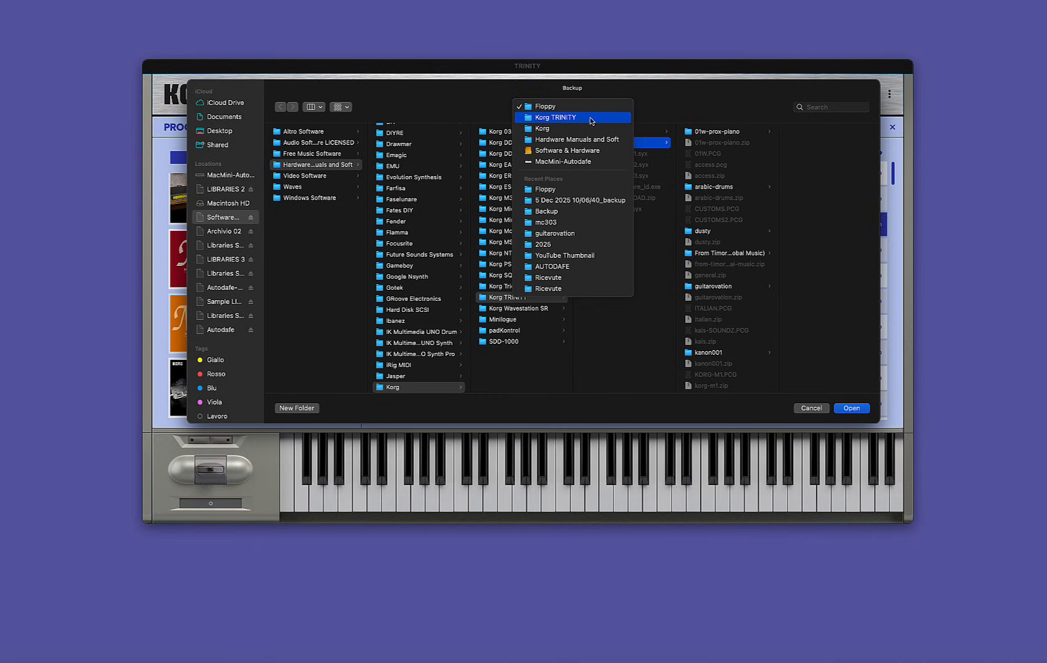
{"action": "left_click", "coordinate": [593, 107]}
{"action": "left_click", "coordinate": [599, 132]}
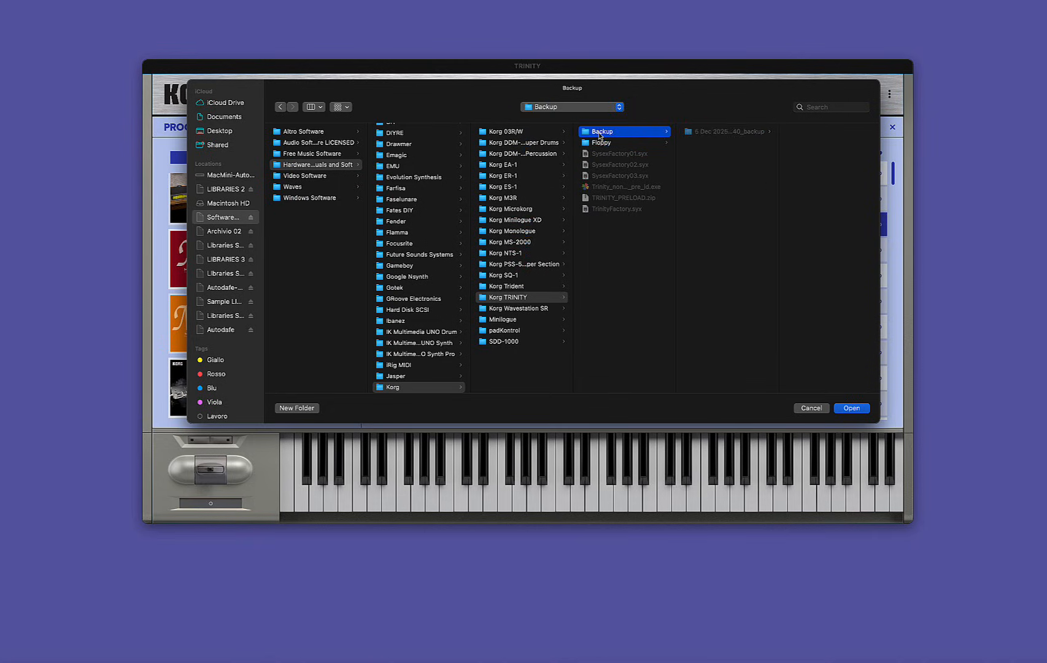
{"action": "left_click", "coordinate": [851, 408]}
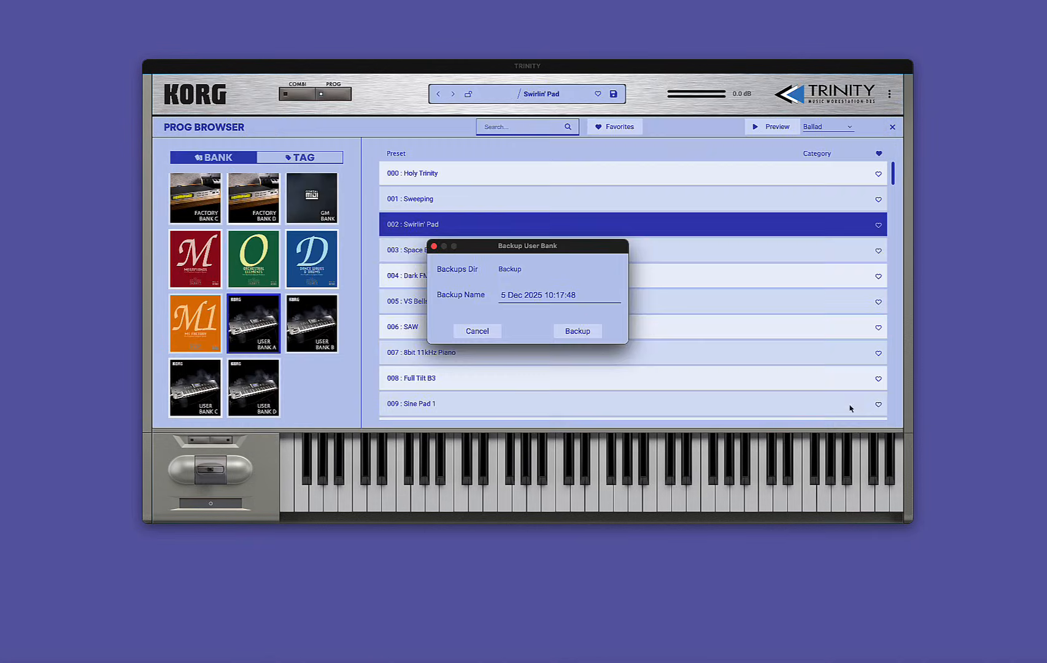
Name the backup My Backups and create it.
{"action": "left_click", "coordinate": [582, 297]}
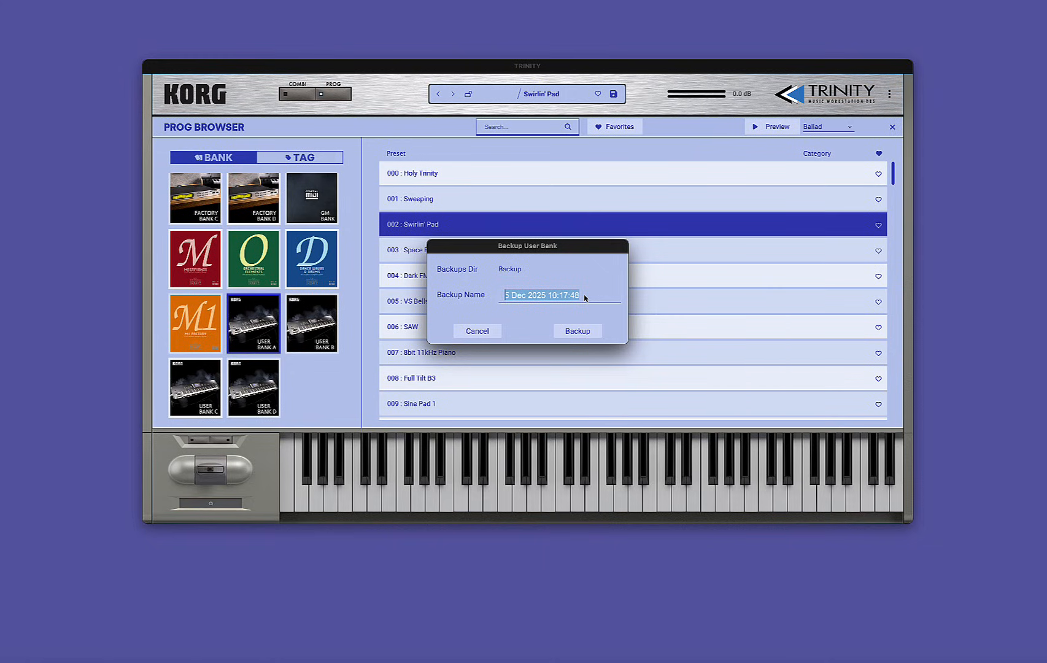
{"action": "type", "text": "My Backups"}
{"action": "left_click", "coordinate": [590, 335]}
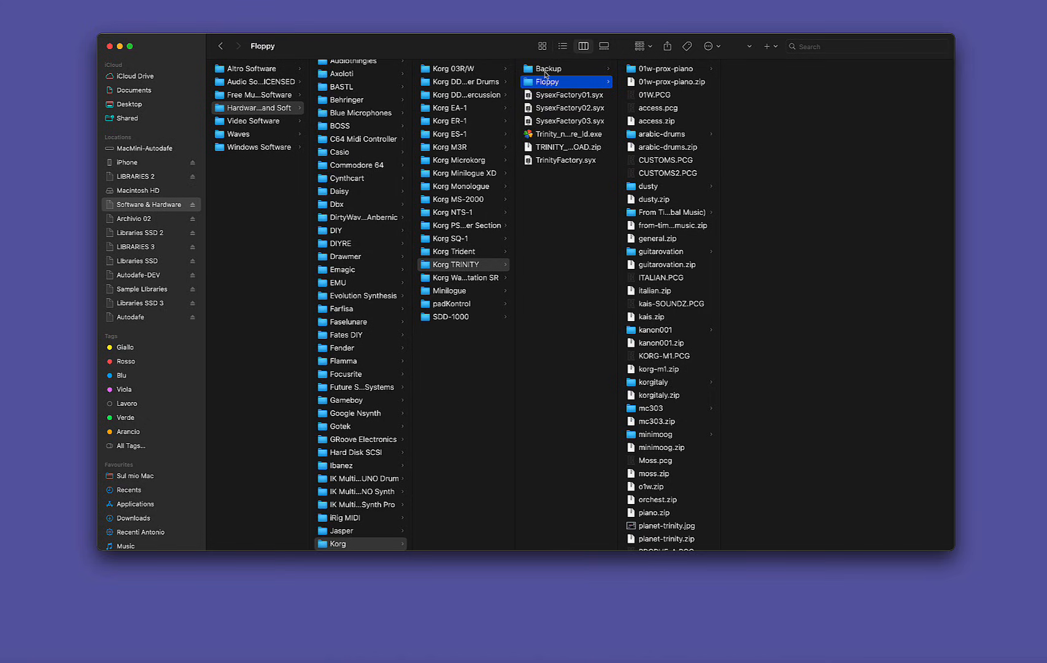
In Finder, examine the My Backups_backup folder inside Backup, including the user bank folders under Program and Combi.
{"action": "left_click", "coordinate": [545, 71]}
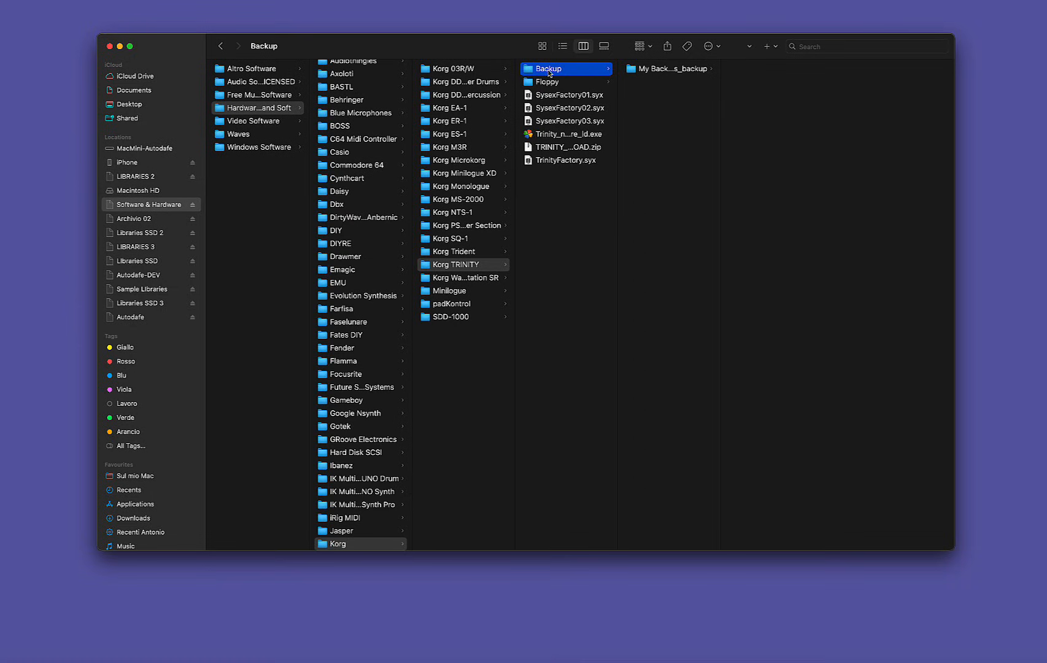
{"action": "left_click", "coordinate": [649, 70]}
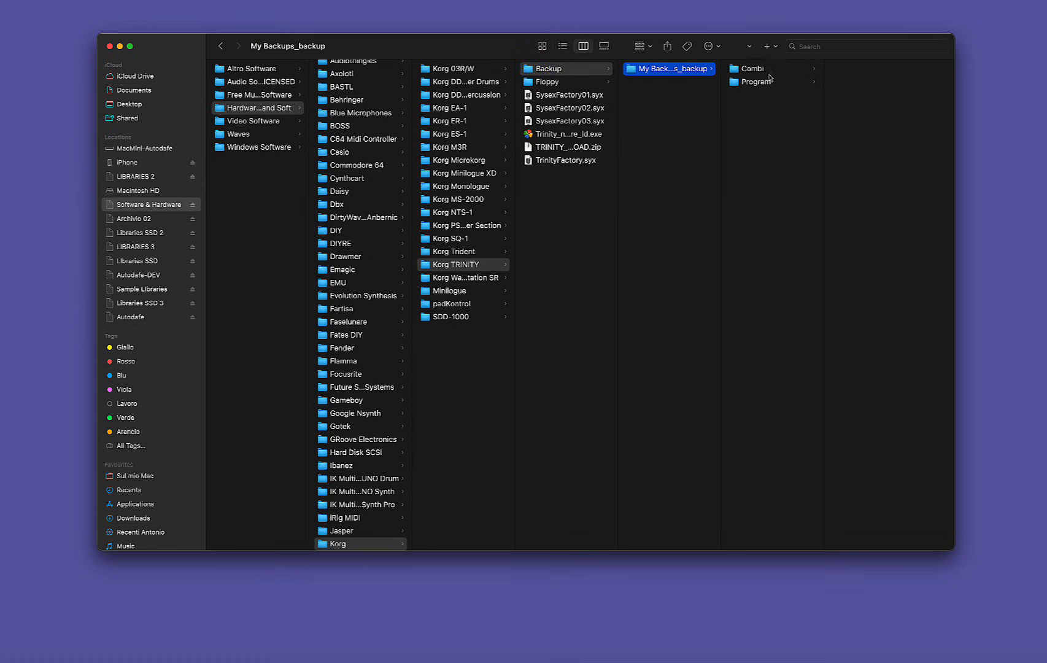
{"action": "left_click", "coordinate": [759, 82]}
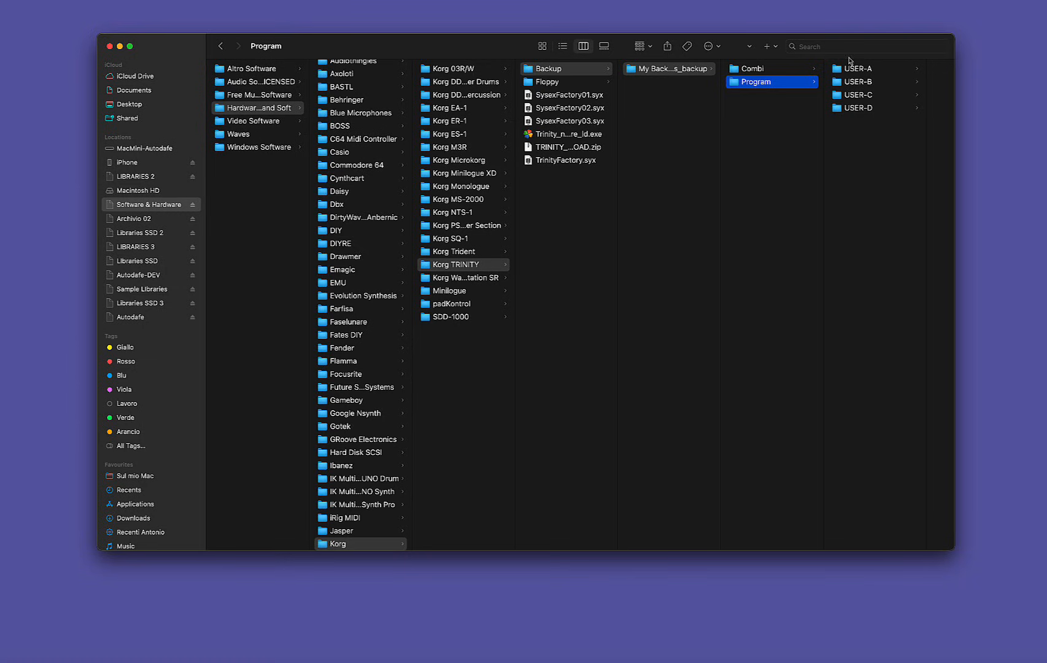
{"action": "left_click", "coordinate": [845, 73]}
{"action": "key", "text": "Down"}
{"action": "key", "text": "Down"}
{"action": "key", "text": "Down"}
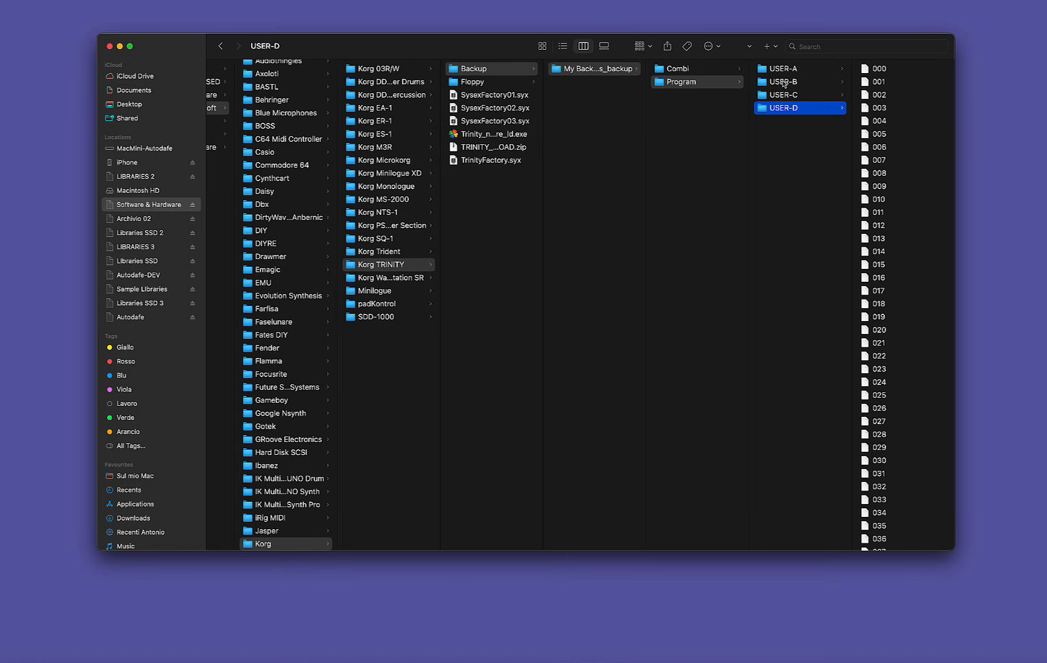
{"action": "left_click", "coordinate": [688, 72]}
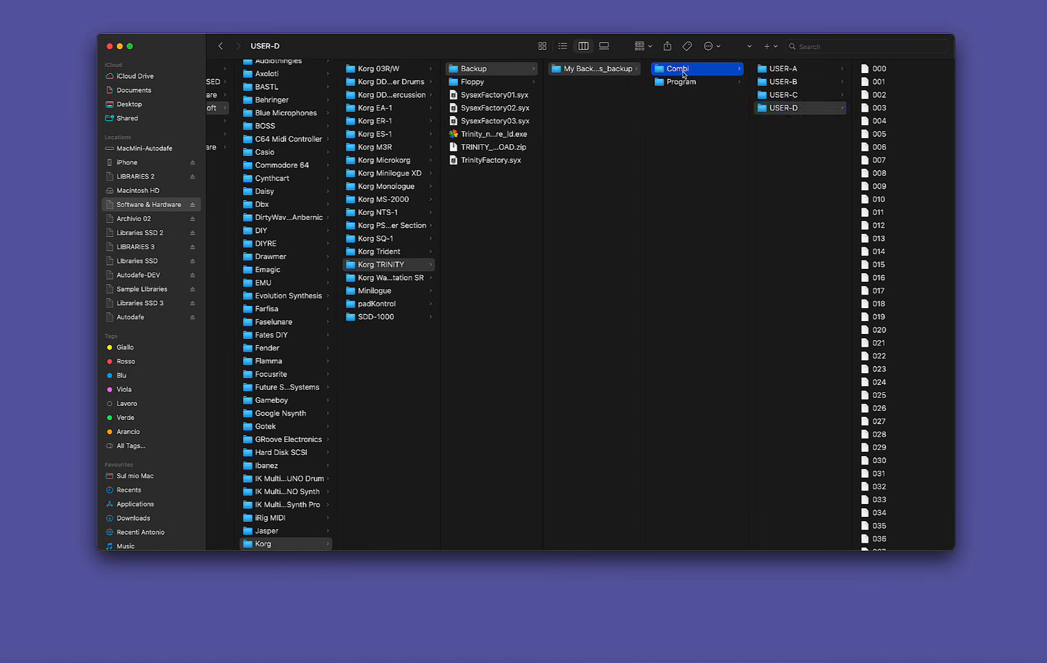
{"action": "left_click", "coordinate": [785, 73]}
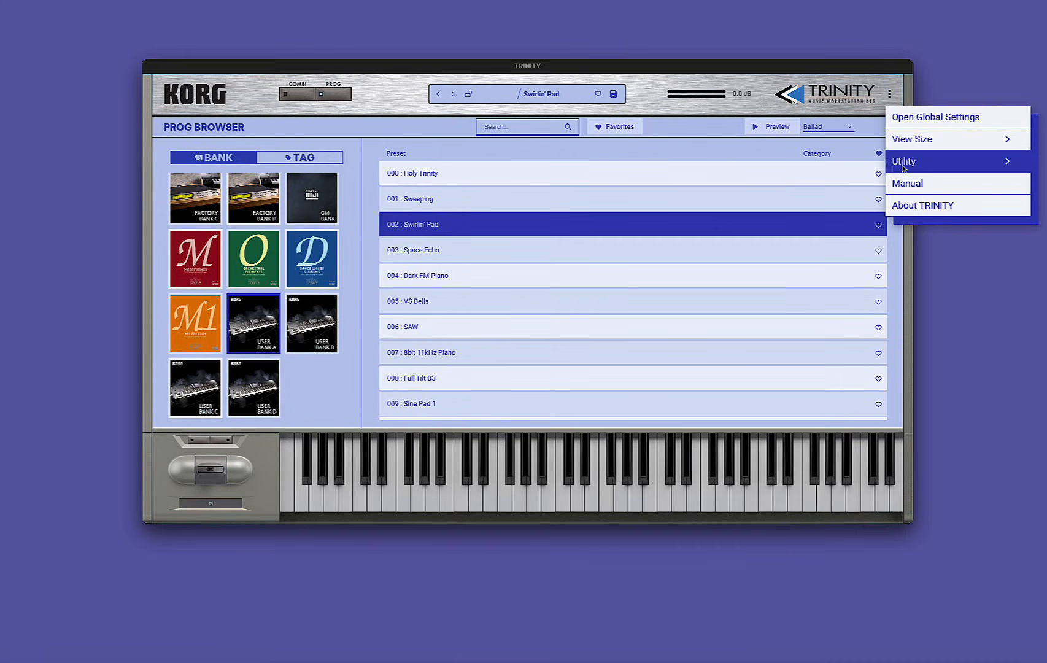
In TRINITY, restore the user banks from the My Backups_backup folder, overwriting the current banks.
{"action": "mouse_move", "coordinate": [906, 168]}
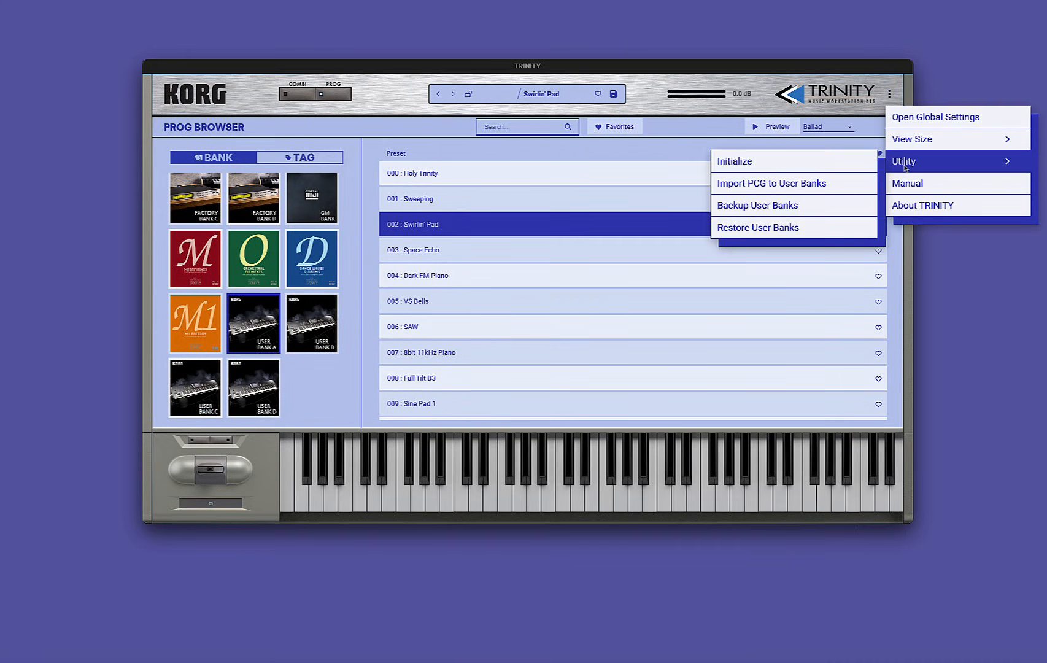
{"action": "left_click", "coordinate": [737, 232]}
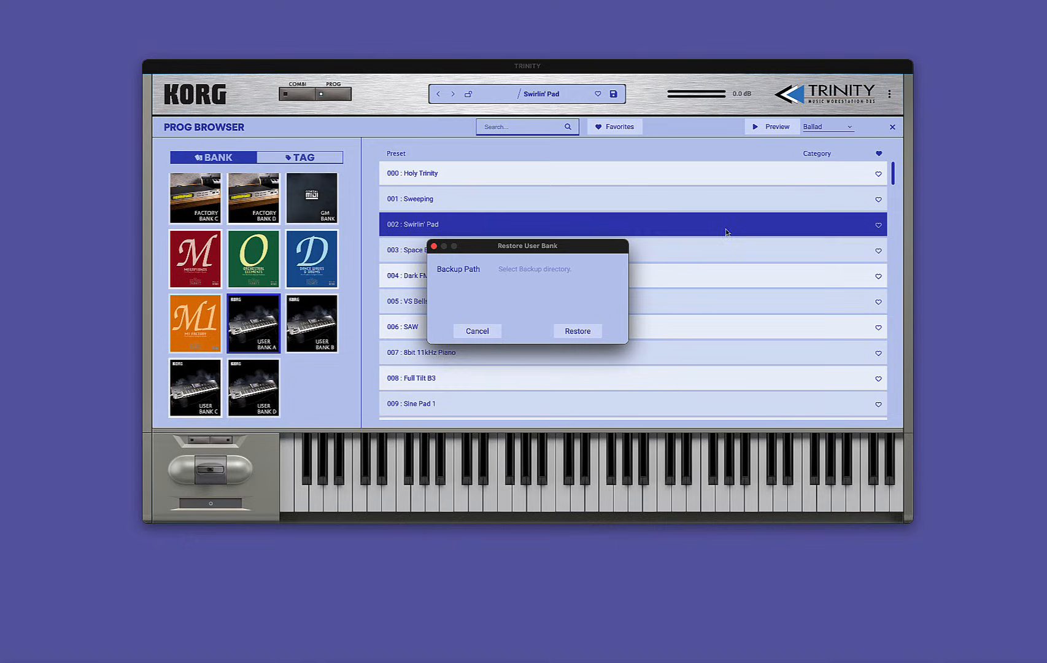
{"action": "left_click", "coordinate": [525, 272]}
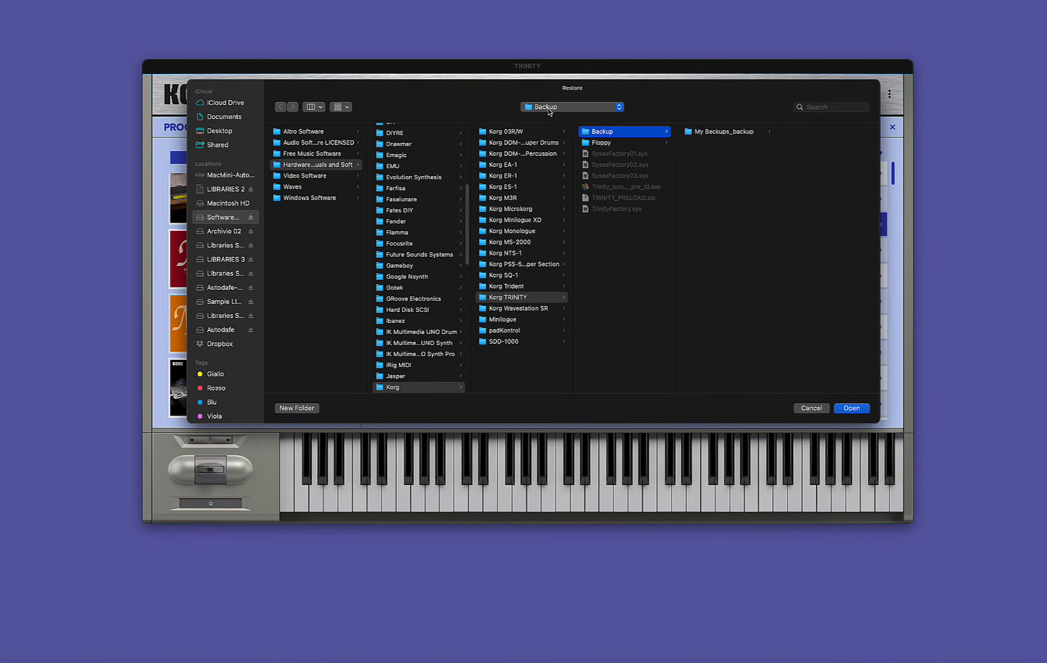
{"action": "left_click", "coordinate": [692, 134]}
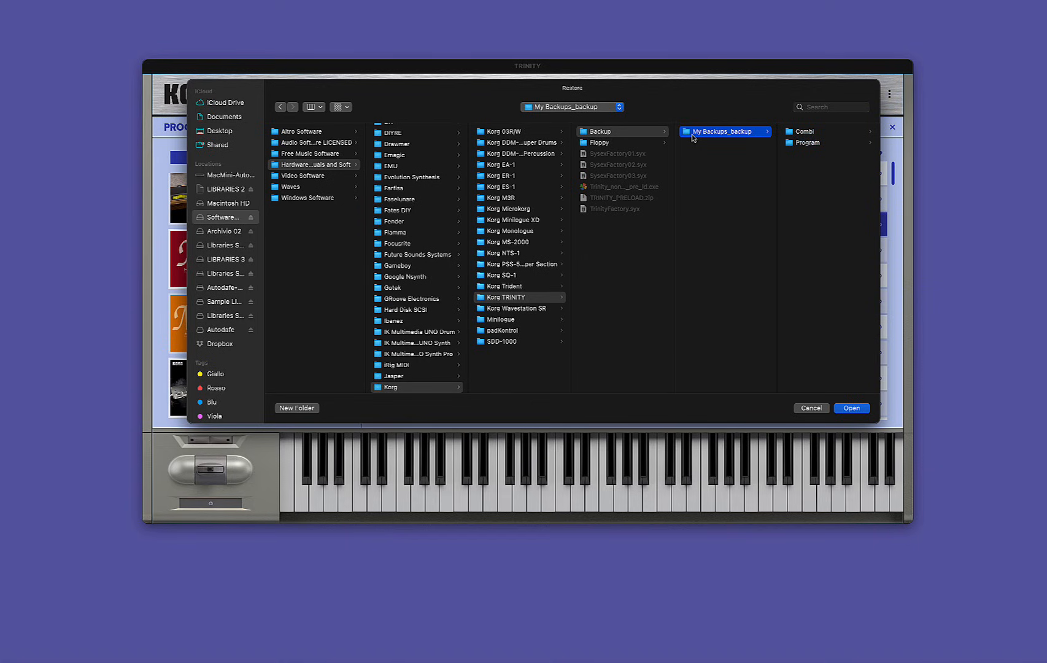
{"action": "left_click", "coordinate": [851, 408]}
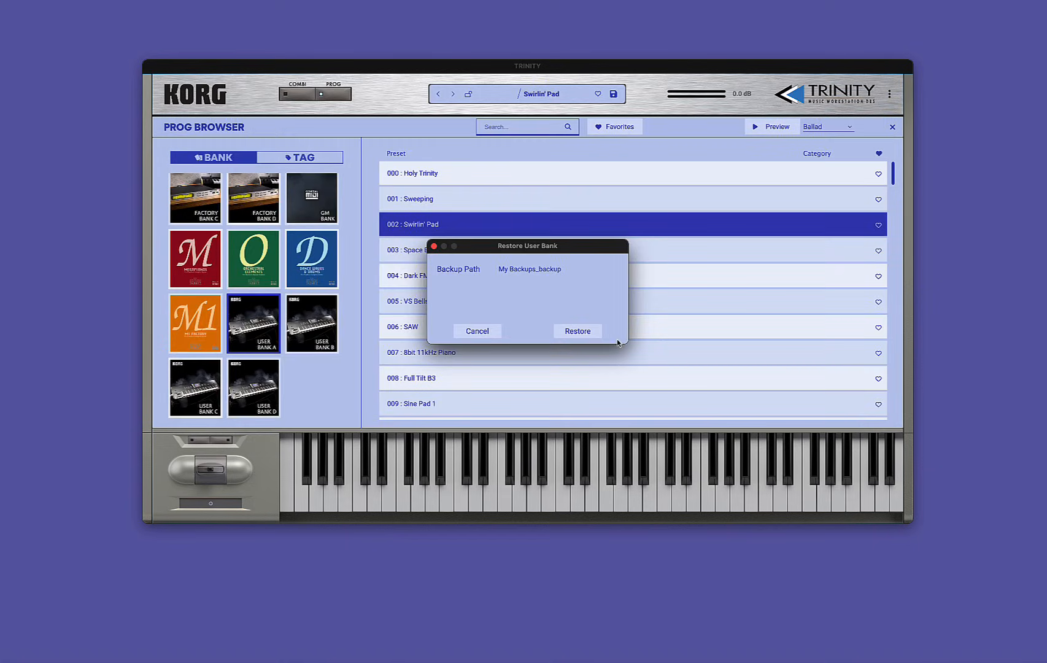
{"action": "left_click", "coordinate": [577, 333]}
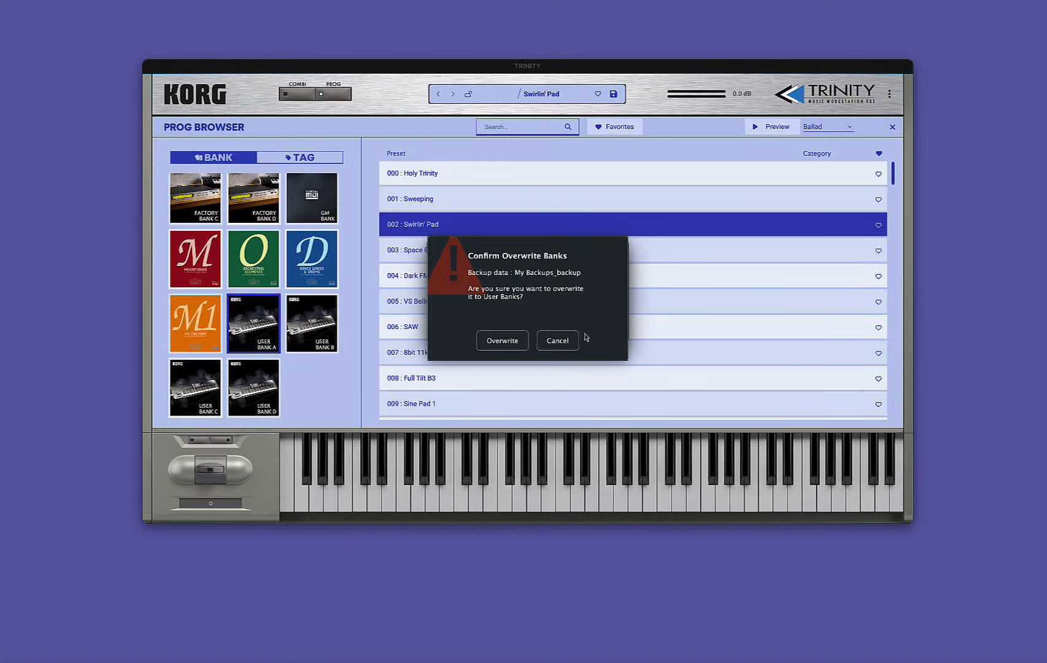
{"action": "left_click", "coordinate": [494, 347]}
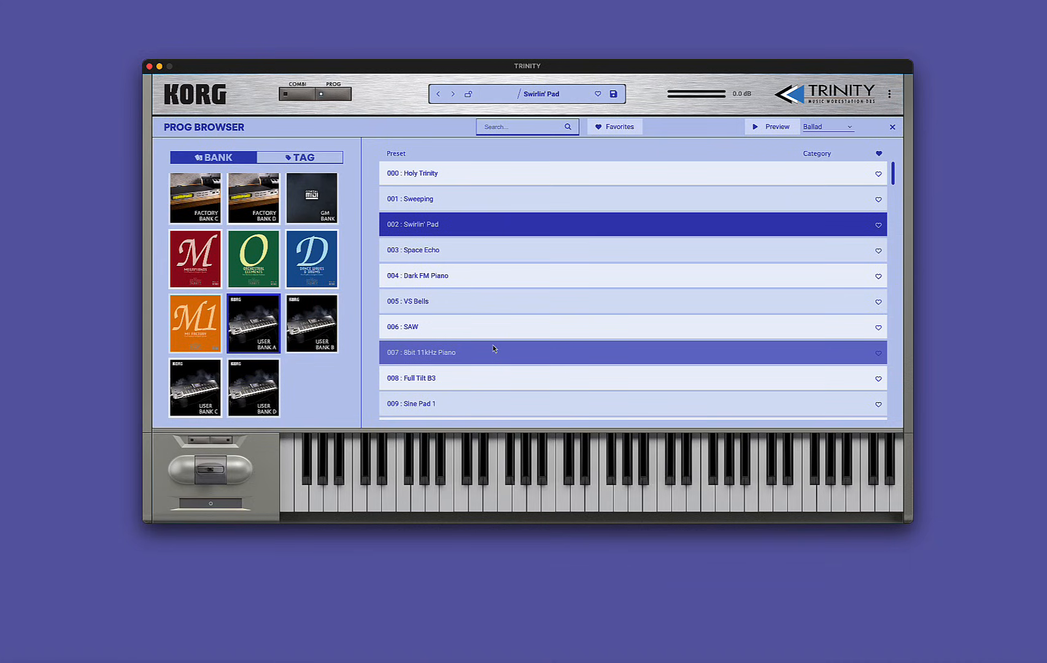